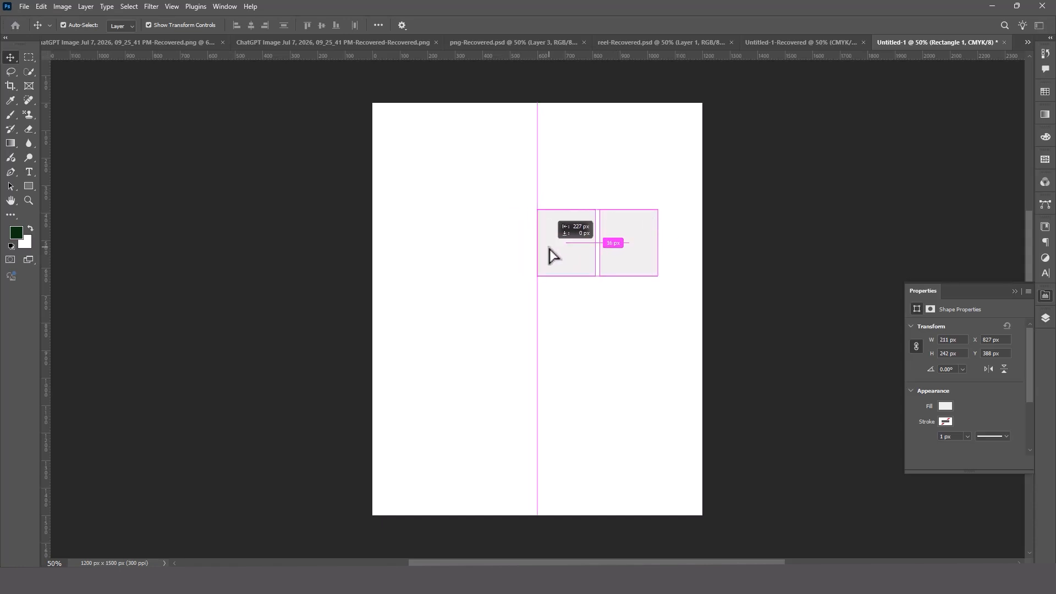
- Resize the copied rectangle to about 301 × 179 px, and stretch the original rectangle upward to 128.10% of its height
left_click_drag(566, 209, 552, 226)
key("Return")
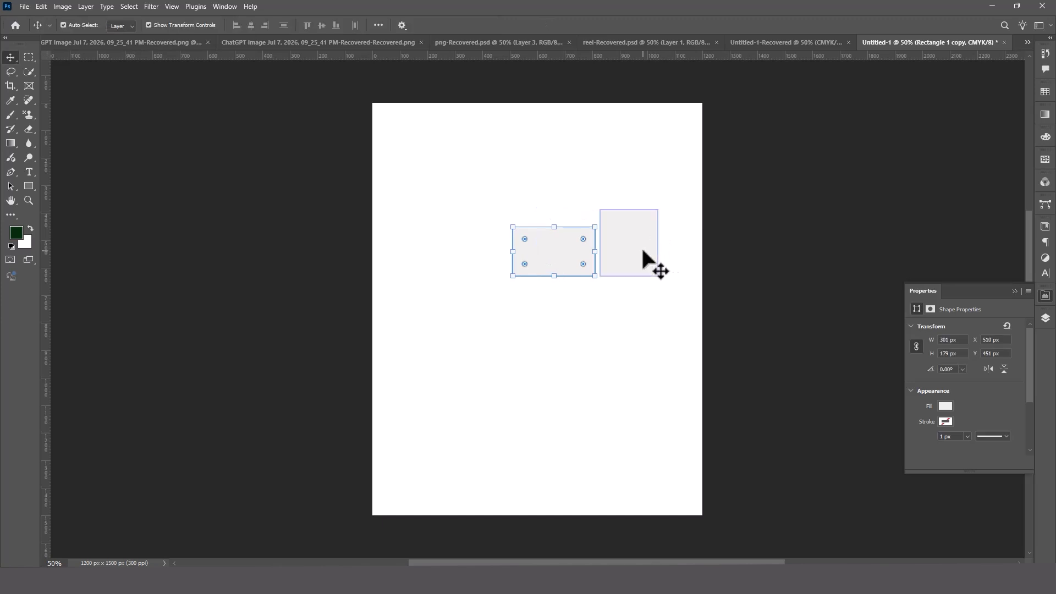
left_click(643, 250)
left_click_drag(636, 209, 636, 191)
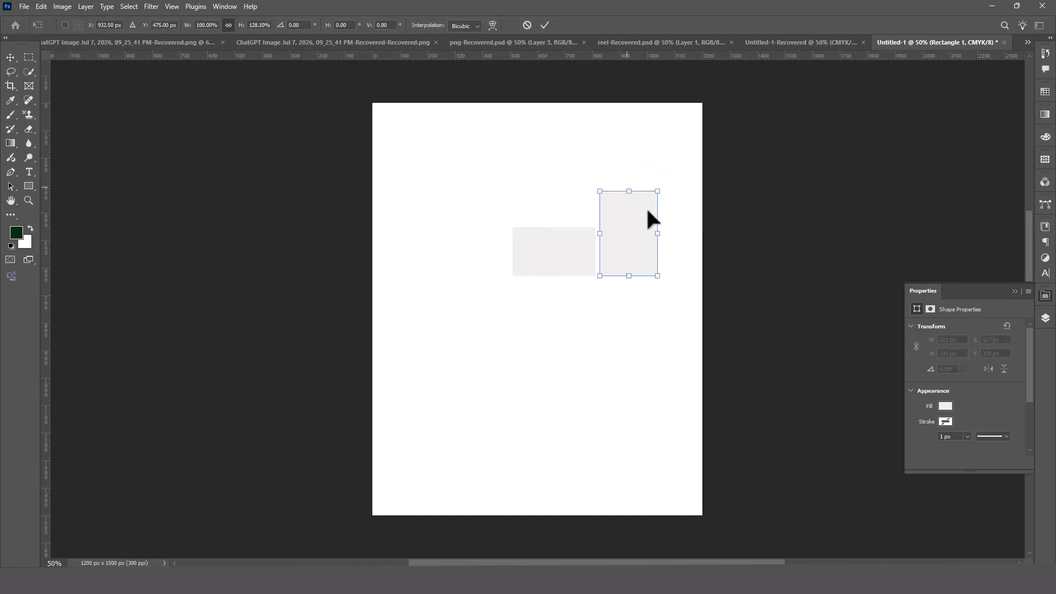
key("Return")
left_click(793, 298)
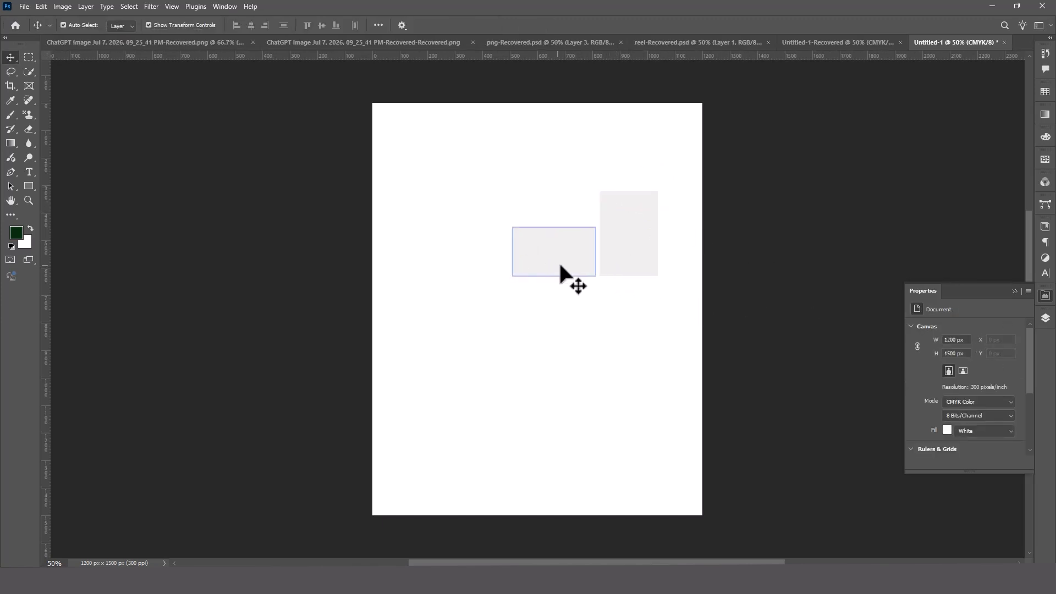
- Place a copy of the wide rectangle below the pair, about 377 px wide and flush with their outer edge, at Y 661 px
left_click_drag(560, 266, 657, 314)
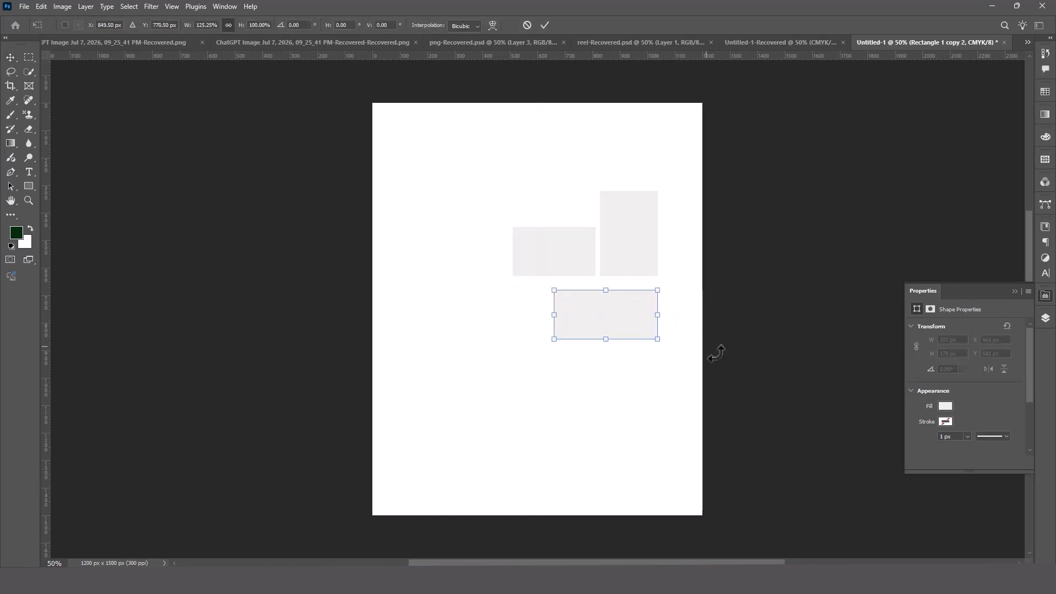
left_click(781, 395)
left_click(621, 325)
key("Up")
key("Up")
key("Up")
key("Up")
key("Up")
key("Up")
key("Up")
key("Up")
key("Up")
key("Up")
key("Up")
key("Up")
key("Up")
key("Up")
key("Up")
key("Up")
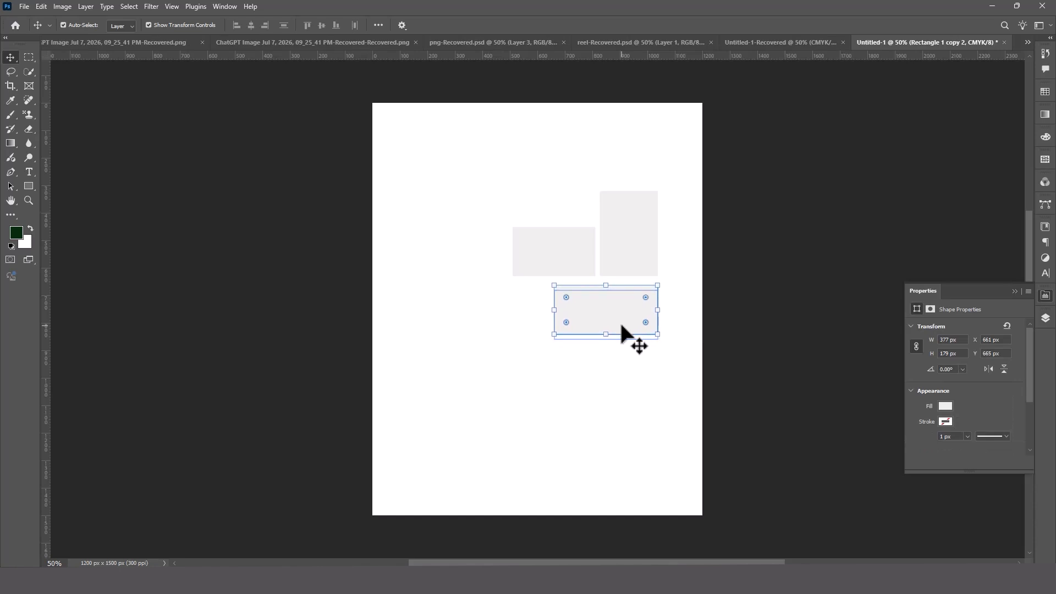
key("Up")
key("Up")
key("Up")
key("Up")
left_click(783, 357)
- Copy the upper wide rectangle into the second row at 84.72% width, and duplicate that copy beneath the row
left_click(630, 314)
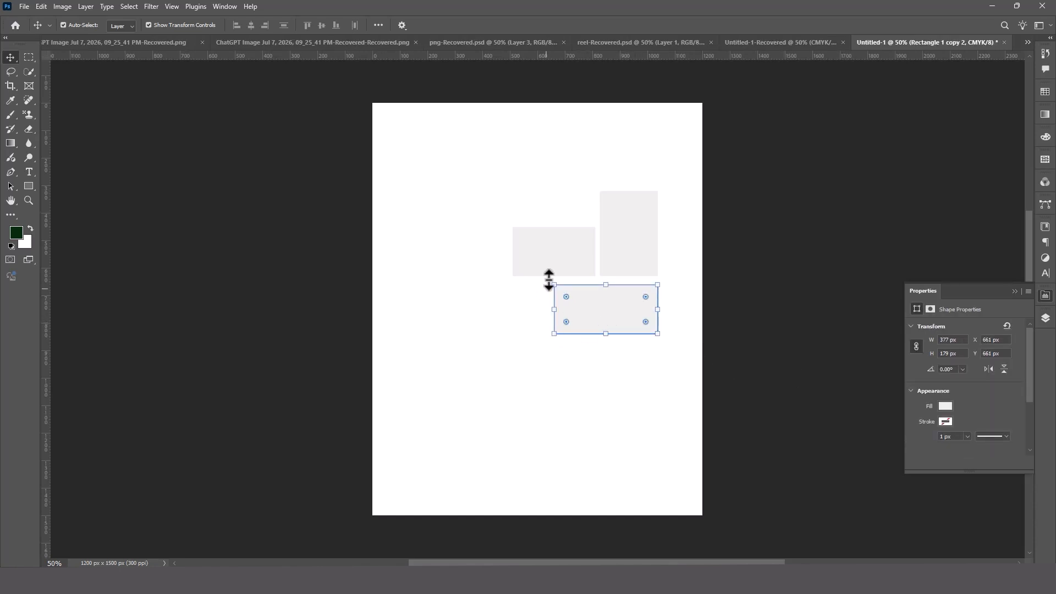
left_click(553, 252)
left_click_drag(553, 252, 478, 310)
left_click(750, 382)
left_click(523, 368)
left_click(482, 324)
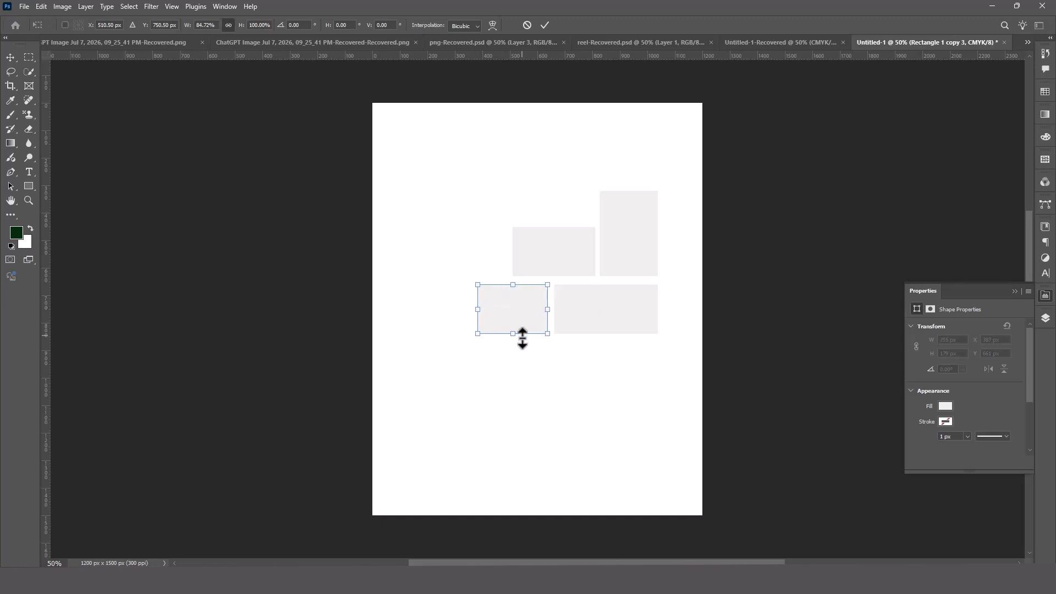
key("Return")
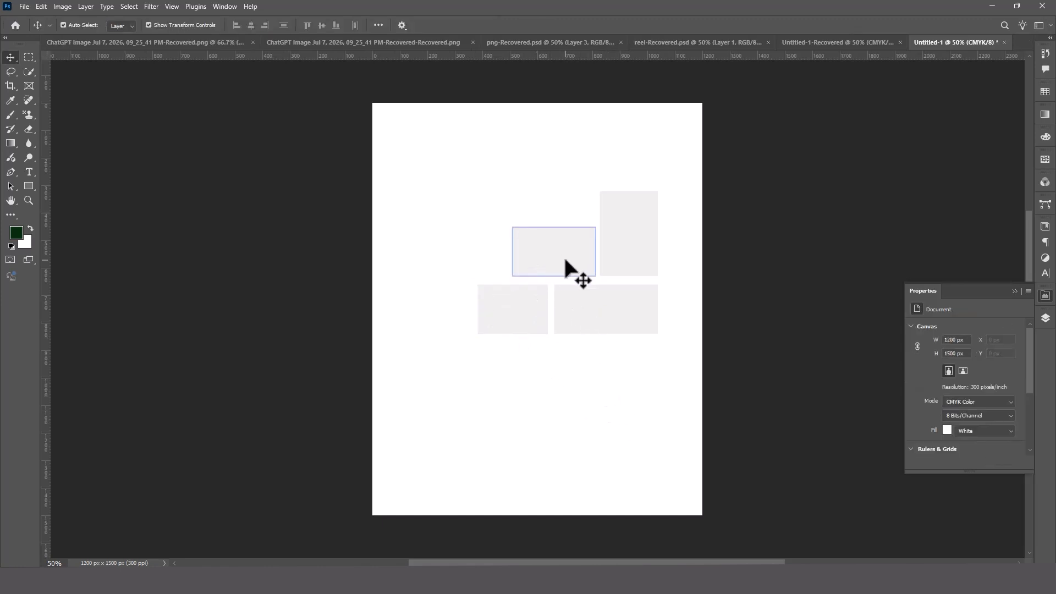
left_click_drag(530, 316, 587, 380)
- Scale all five rectangles together to 120.82% and move the group to the middle of the canvas
left_click(668, 193)
left_click_drag(679, 172, 568, 439)
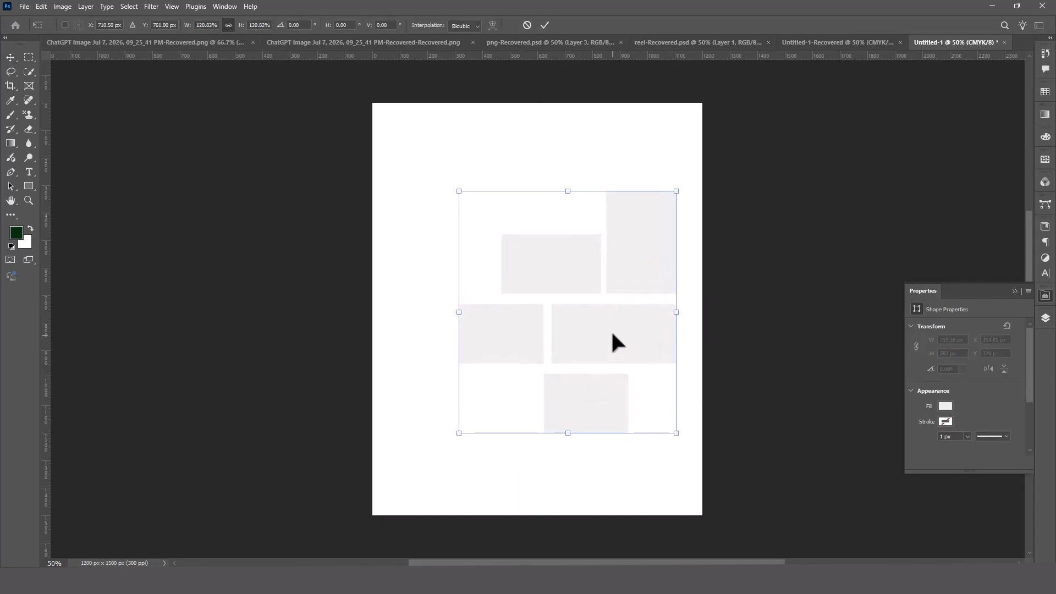
left_click_drag(612, 334, 586, 326)
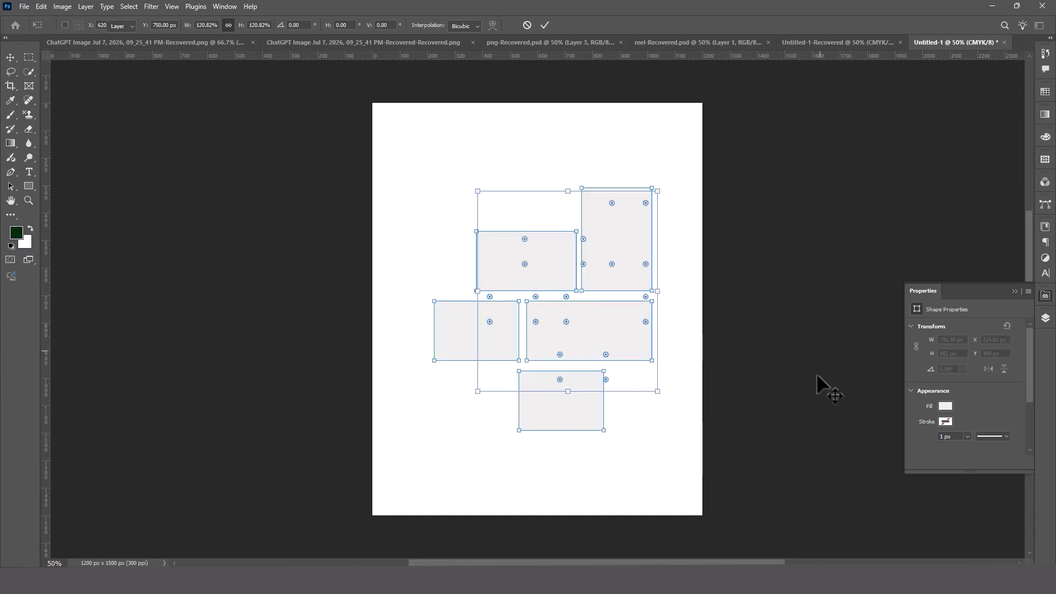
key("Return")
- Merge the five rectangle layers into a single shape layer
left_click_drag(682, 190, 507, 407)
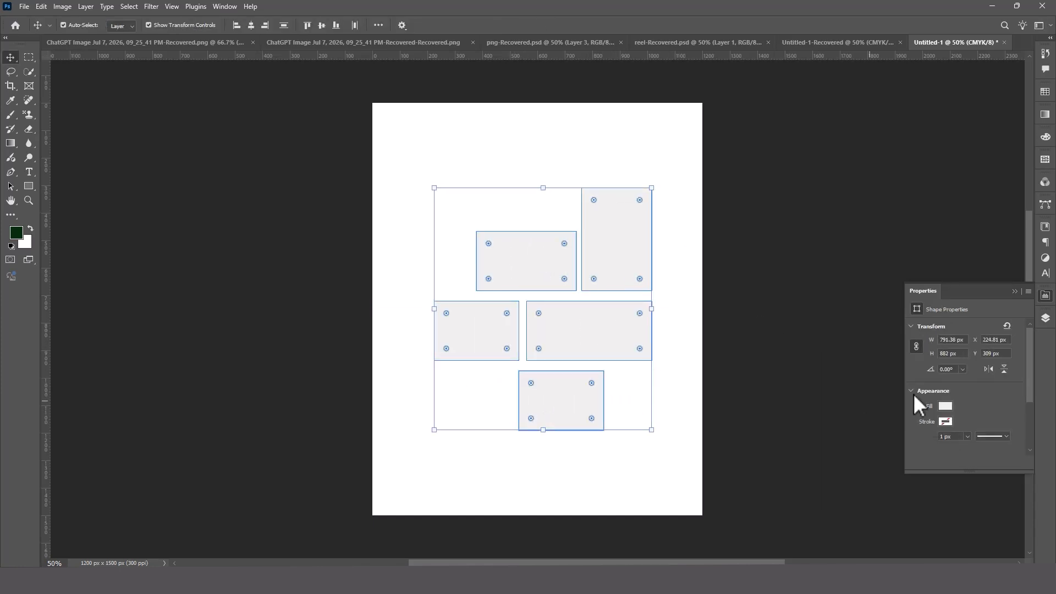
left_click(1045, 317)
right_click(976, 253)
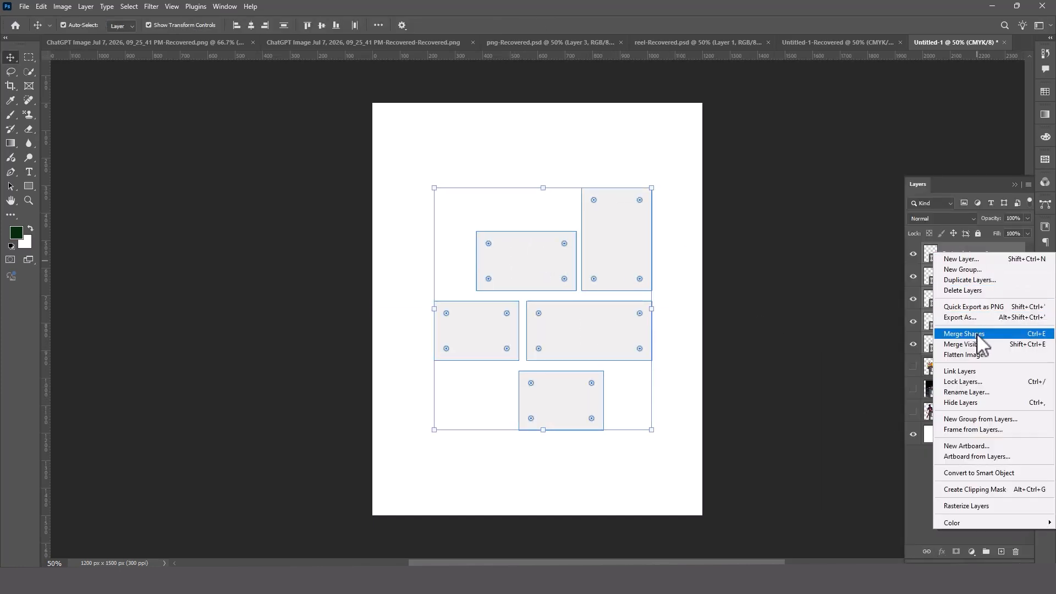
left_click(835, 358)
left_click(963, 347)
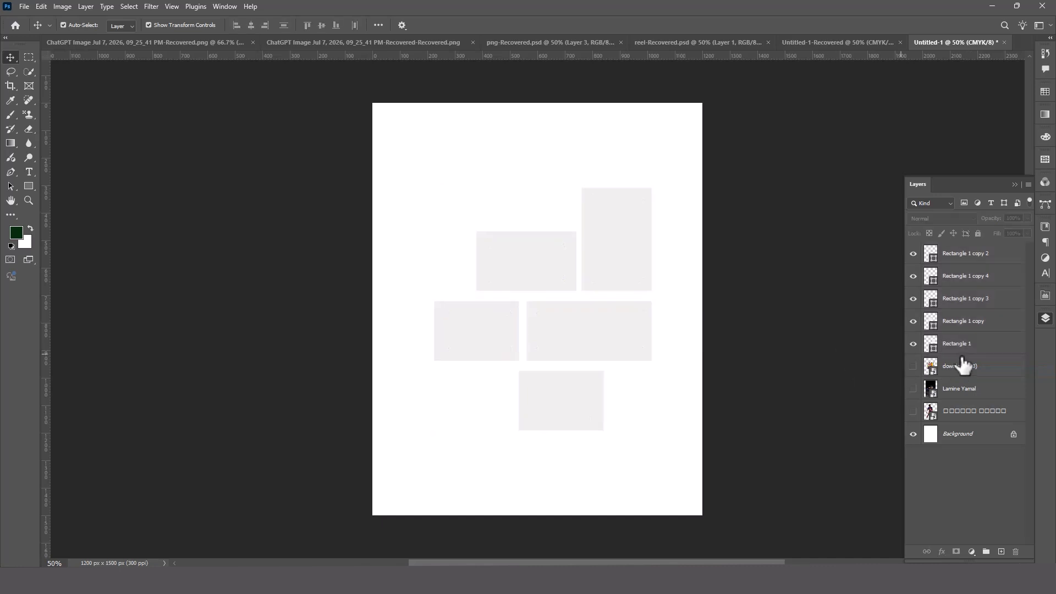
right_click(988, 349)
left_click(850, 326)
left_click(983, 259)
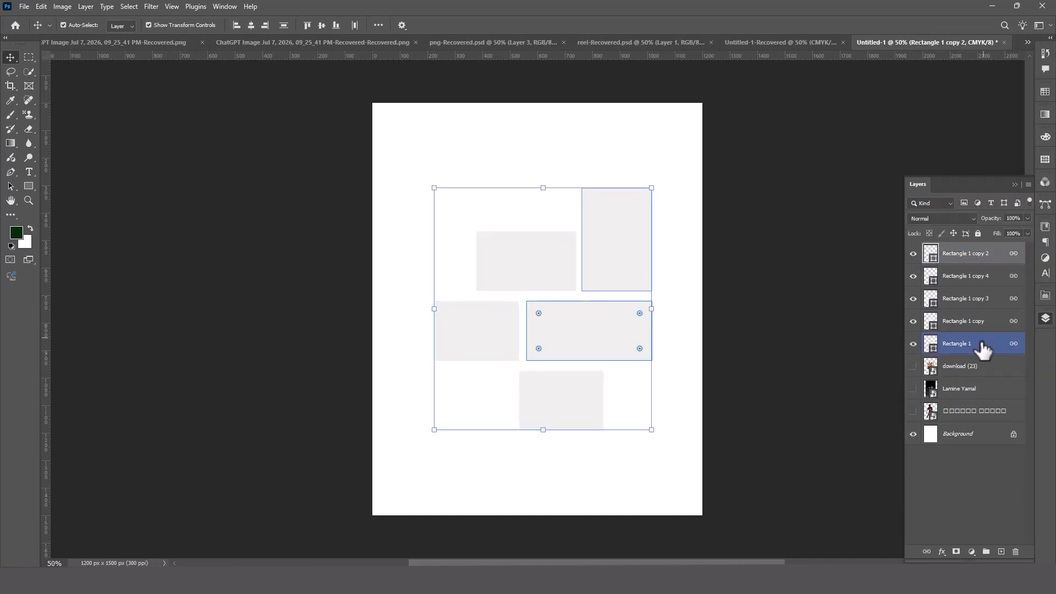
left_click(981, 342, "shift")
right_click(984, 341)
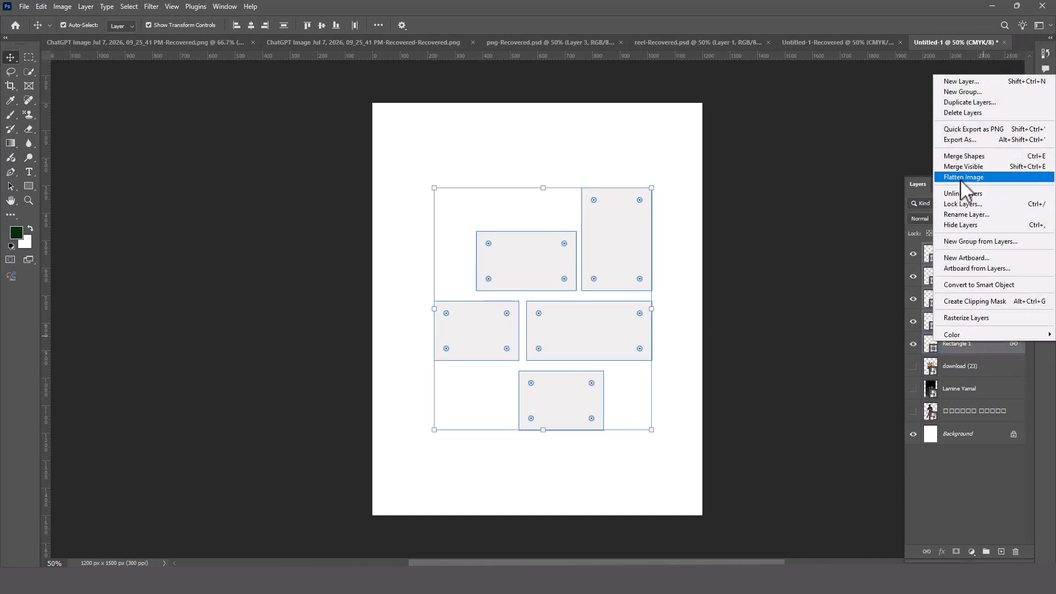
left_click(963, 157)
left_click(839, 236)
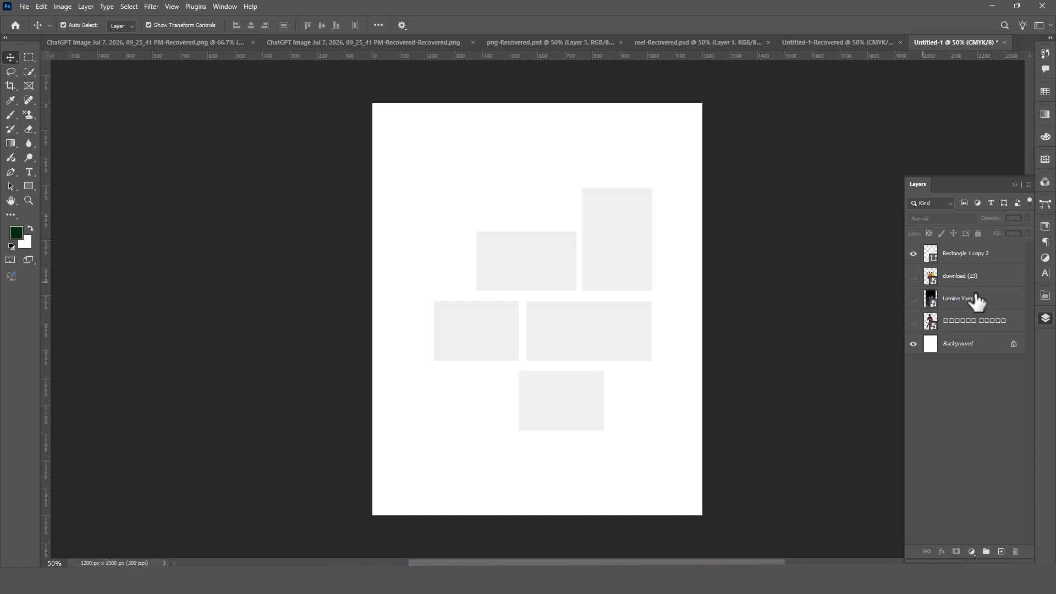
- Show the Lamine Yamal photo layer above the merged shape, and scale and position the photo over the rectangles
left_click(913, 298)
left_click_drag(960, 298, 935, 246)
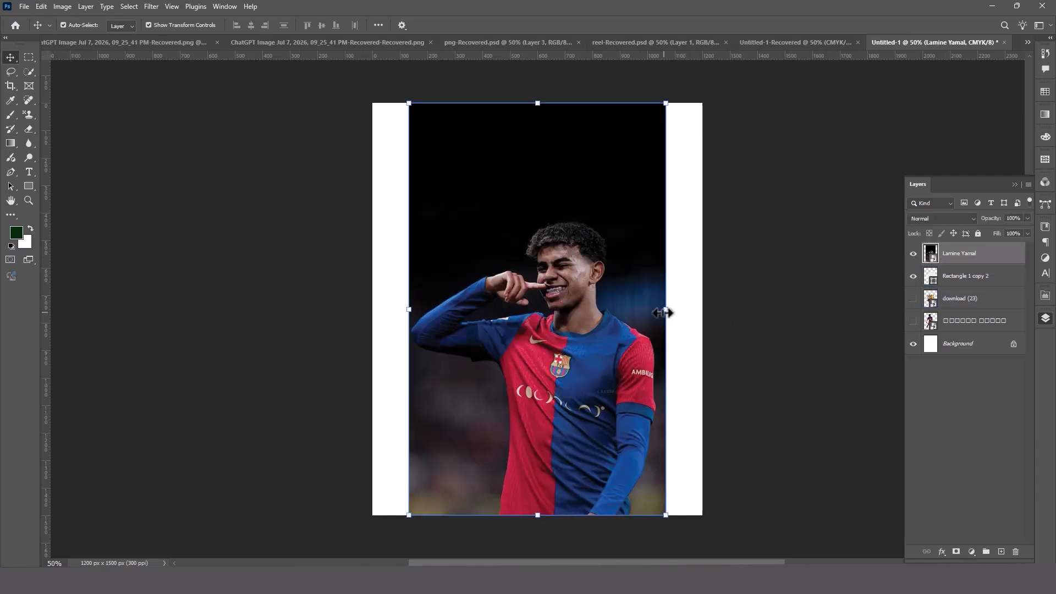
mouse_move(666, 312)
left_mouse_down()
mouse_move(636, 300)
mouse_move(651, 309)
left_mouse_up()
left_click_drag(575, 367, 582, 314)
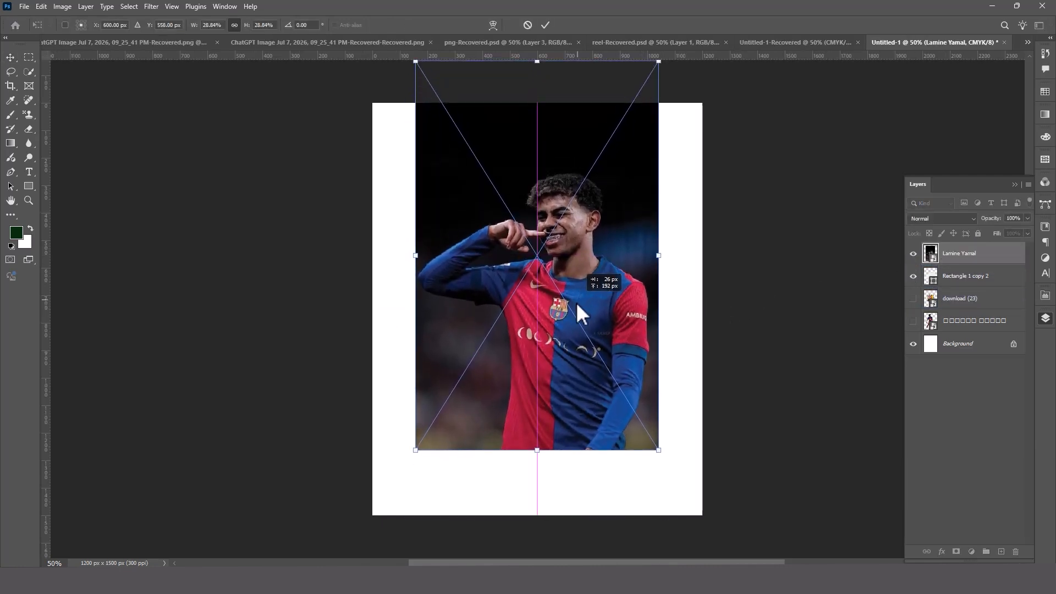
mouse_move(415, 256)
left_mouse_down()
mouse_move(465, 255)
mouse_move(434, 256)
left_mouse_up()
key("Return")
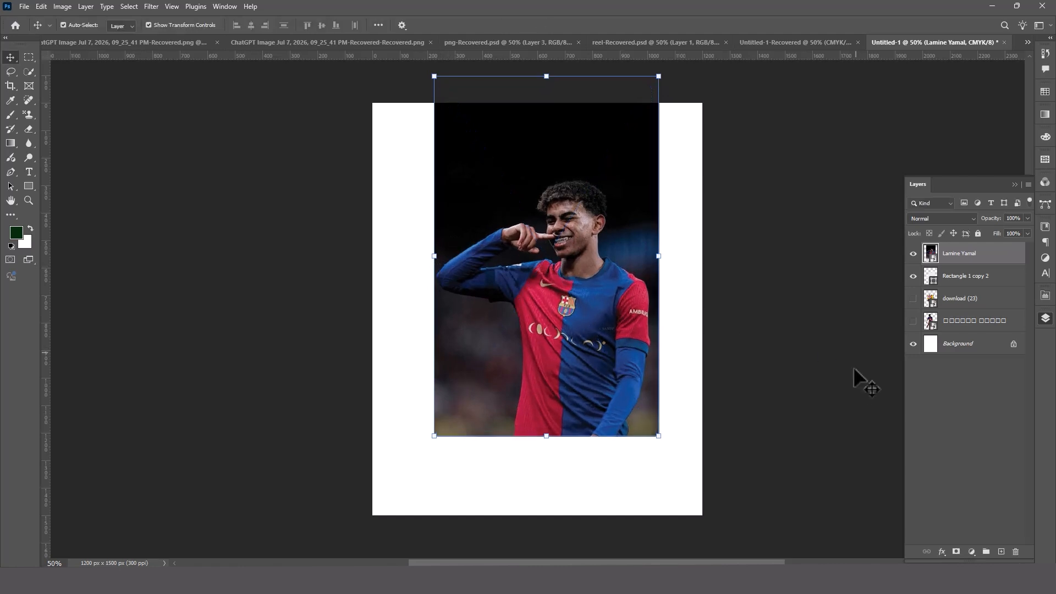
left_click(854, 369)
- Clip the photo to the merged rectangles, and enlarge and reposition it to fill every panel
left_click(975, 263, "alt")
mouse_move(622, 256)
left_mouse_down()
mouse_move(621, 282)
mouse_move(655, 284)
mouse_move(630, 268)
left_mouse_up()
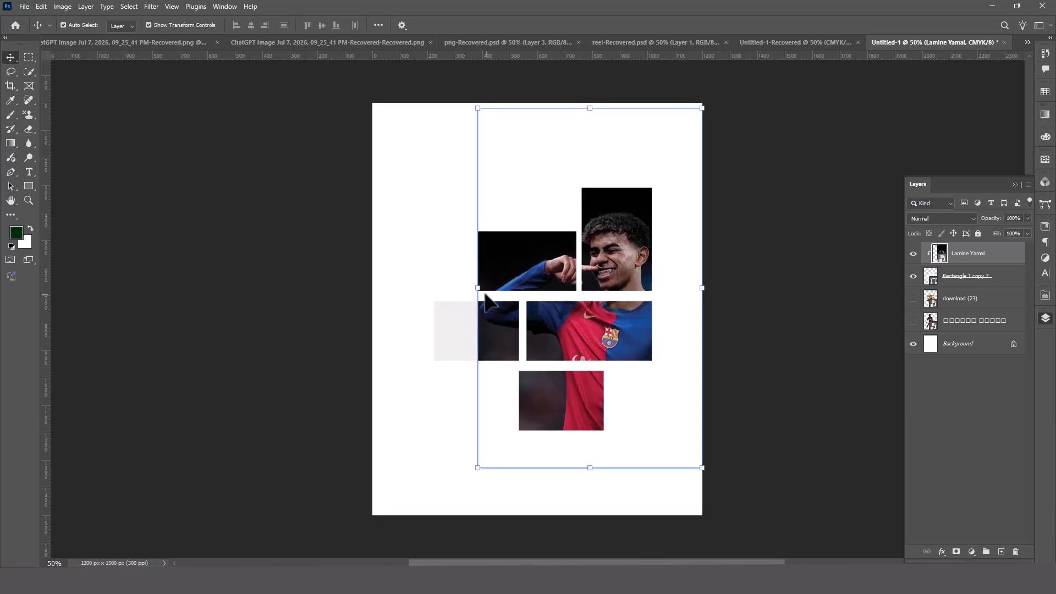
left_click_drag(479, 285, 359, 329)
left_click_drag(621, 243, 676, 259)
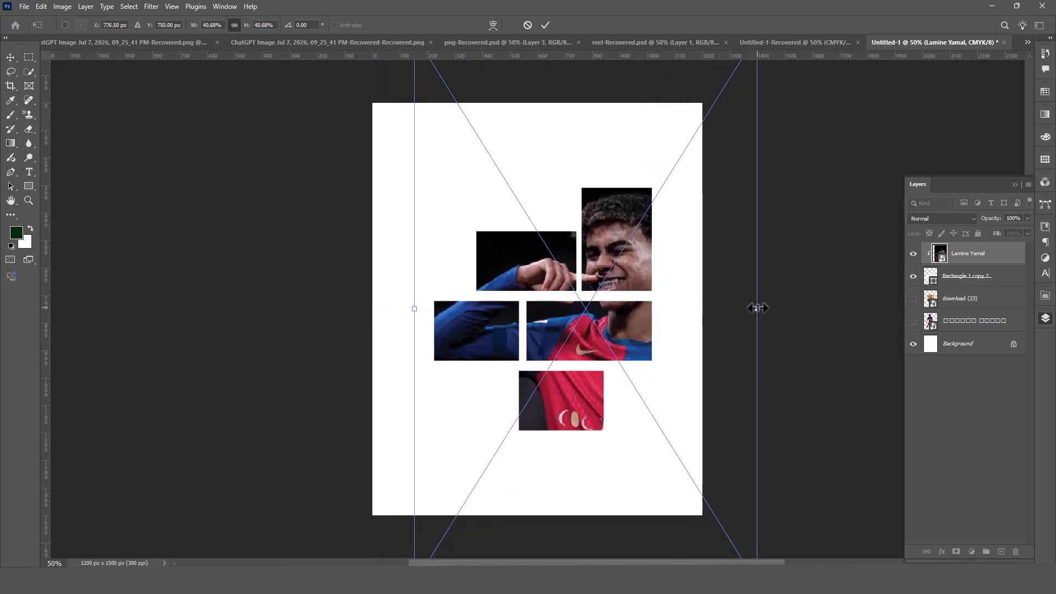
left_click_drag(758, 308, 708, 325)
left_click_drag(641, 322, 724, 307)
key("Return")
left_click(851, 357)
- Undo the photo placement, clipping and shape merge, back to the five separate rectangle layers
key("ctrl+z")
key("ctrl+z")
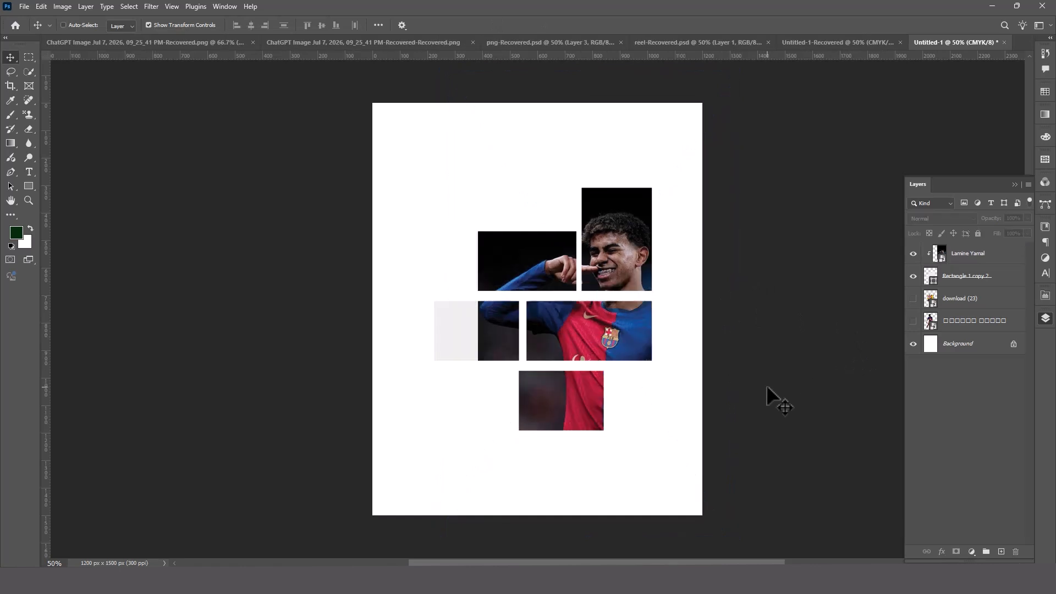
key("ctrl+z")
key("ctrl+z")
key("ctrl+z")
key("ctrl+z")
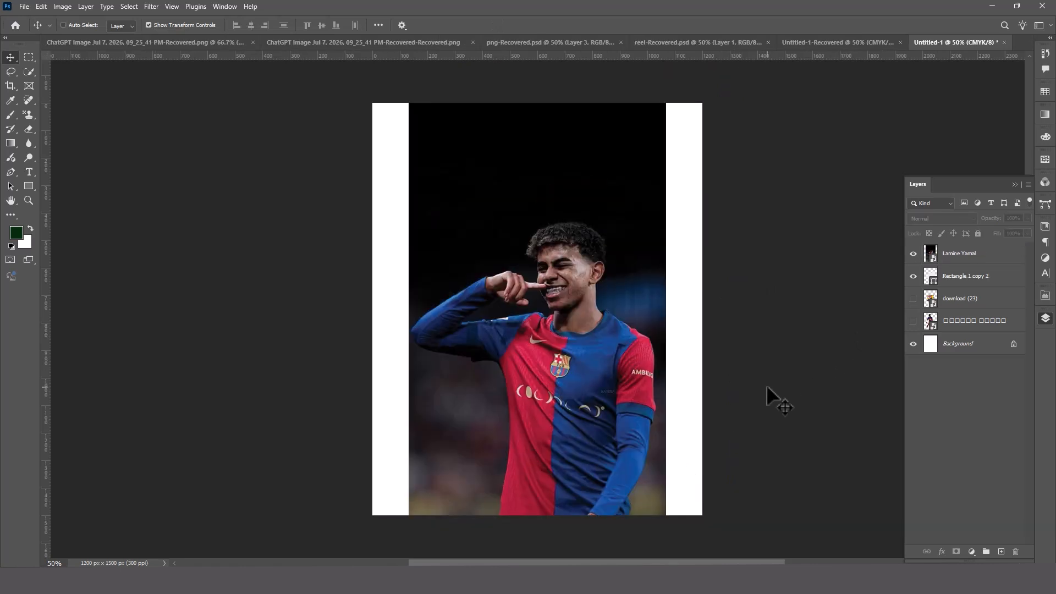
key("ctrl+z")
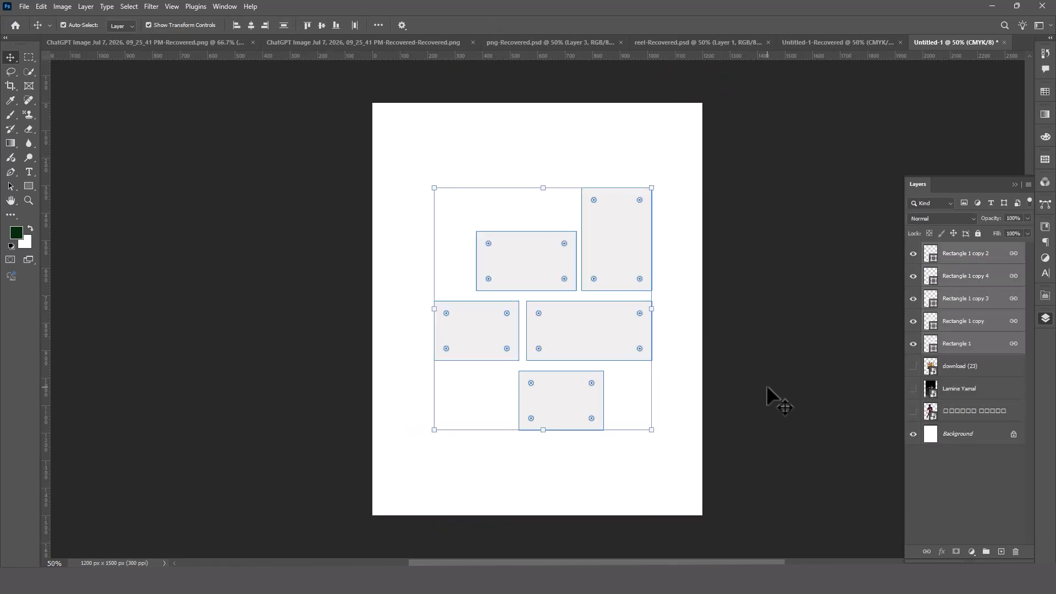
- Narrow the small rectangle in the second row to 85.04% of its width, moving only its outer edge inward
left_click(758, 356)
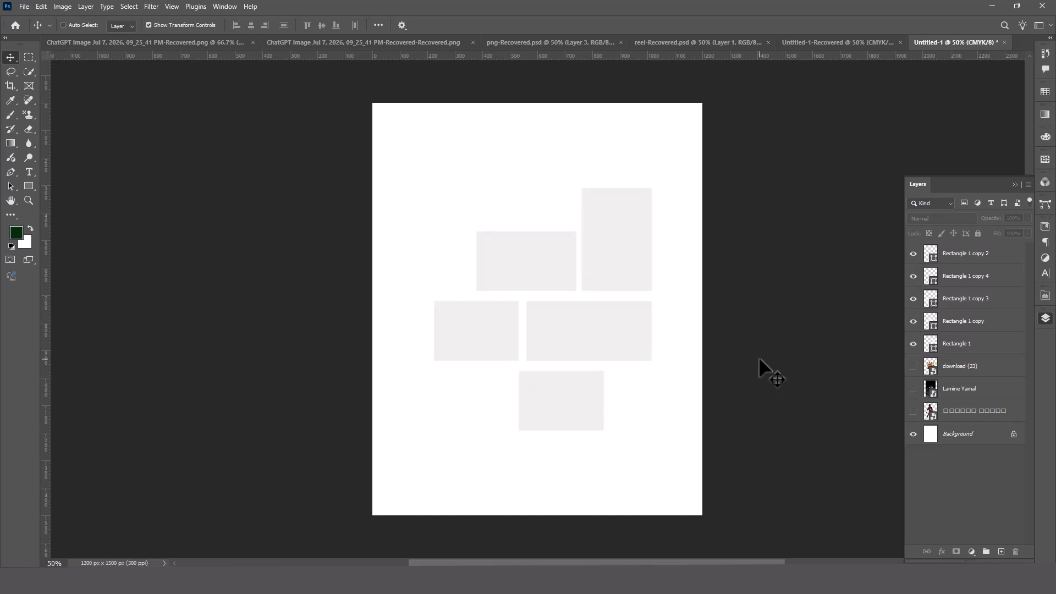
left_click(478, 334, "ctrl")
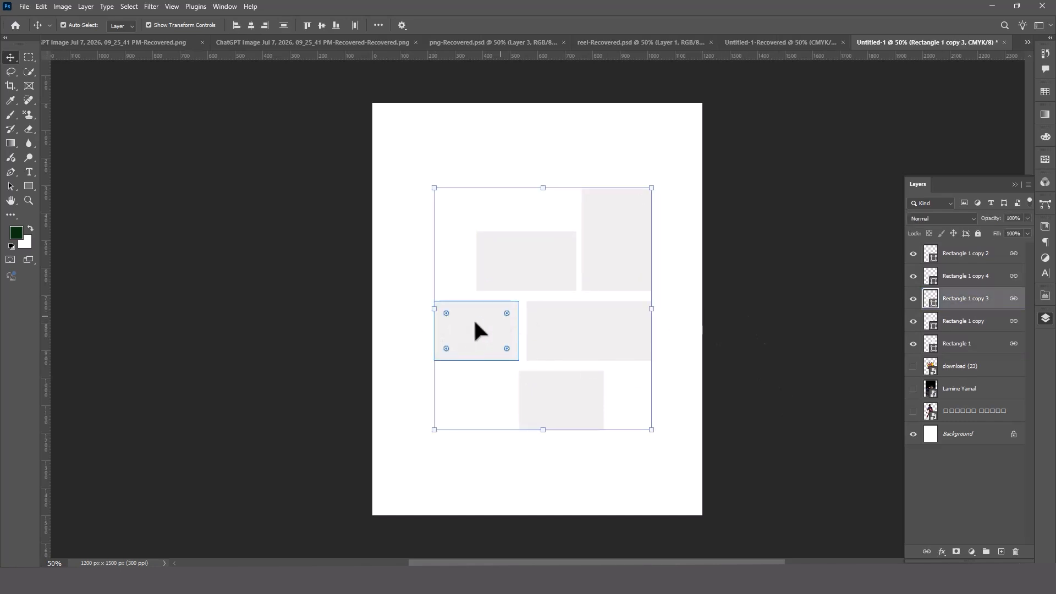
left_click(823, 348)
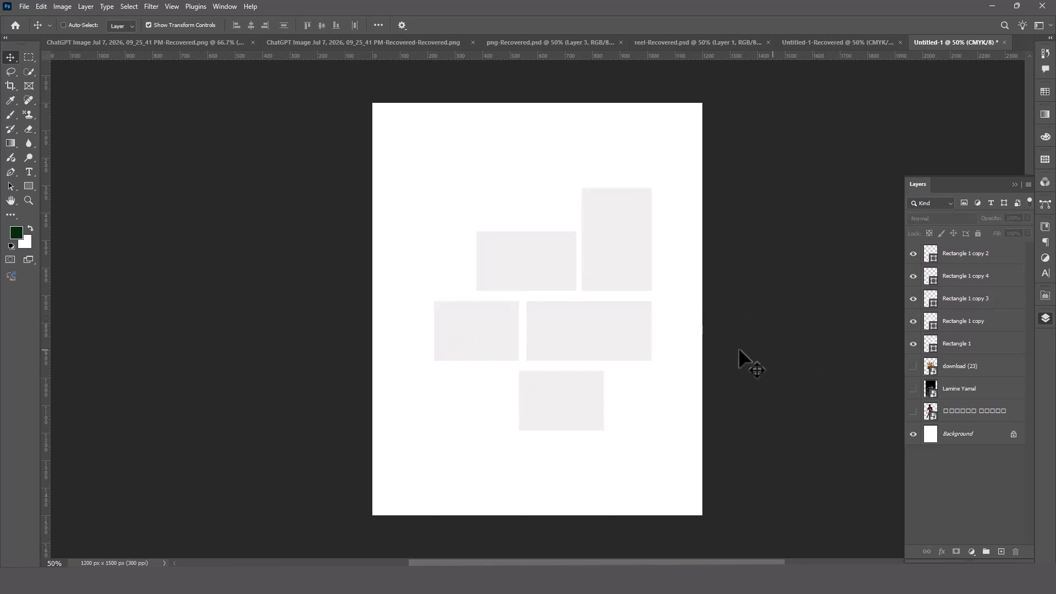
left_click(440, 332, "ctrl")
mouse_move(434, 331)
left_mouse_down()
mouse_move(462, 330)
mouse_move(446, 335)
left_mouse_up()
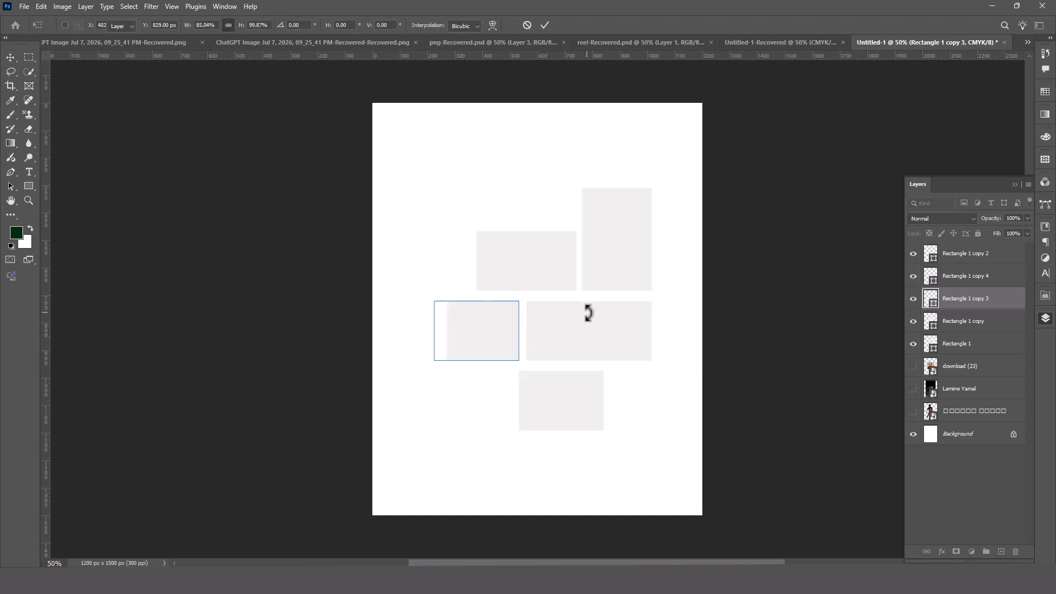
left_click(588, 313)
- Narrow the upper row's wide rectangle to about 296 px by moving its outer edge inward
left_click(473, 274)
left_click(486, 268)
left_click_drag(477, 265, 497, 263)
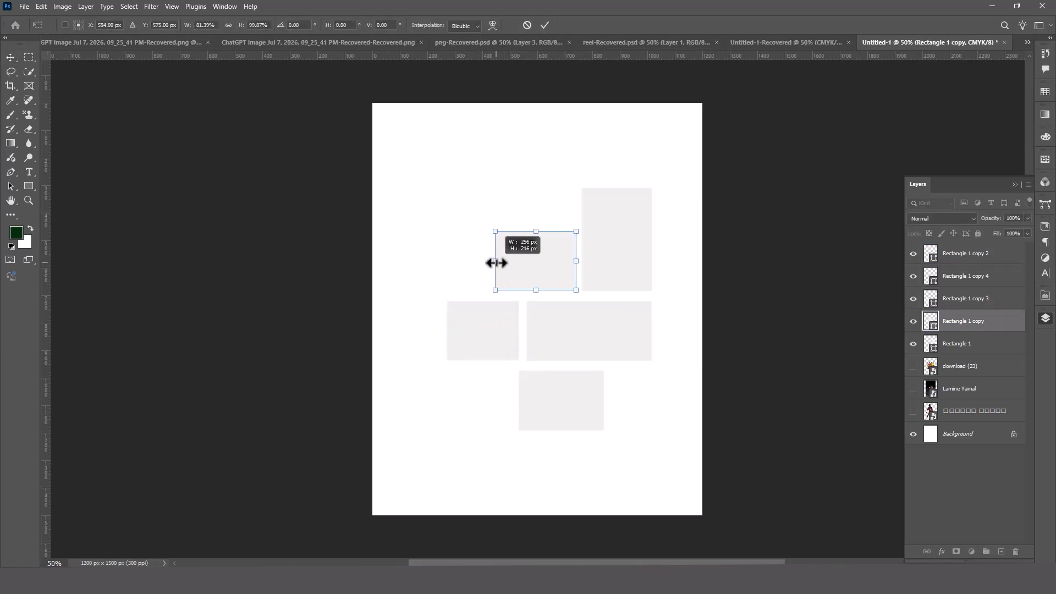
left_click(823, 341)
left_click(823, 341)
- Shorten the tall rectangle slightly by lowering its upper edge
left_click(629, 239)
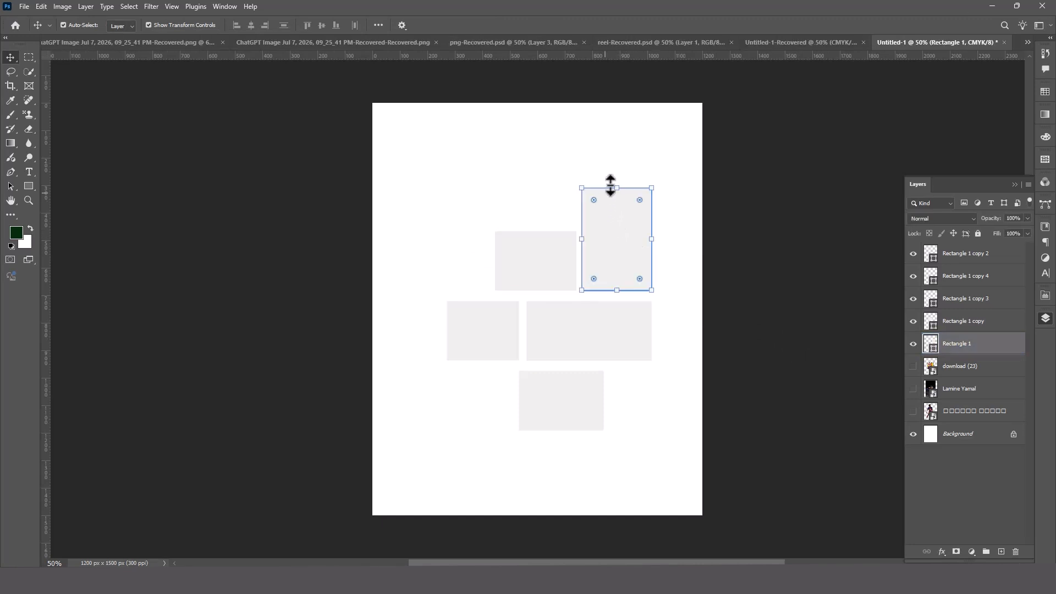
left_click_drag(616, 188, 617, 205)
left_click(830, 295)
left_click(830, 295)
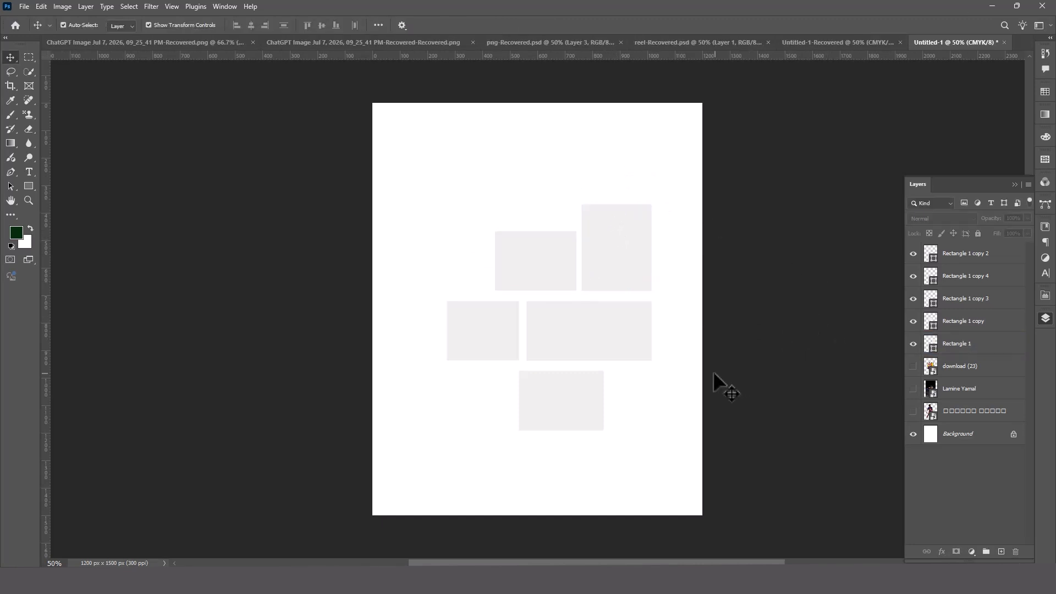
- Select all five adjusted rectangles and merge them into one shape layer
left_click(579, 400)
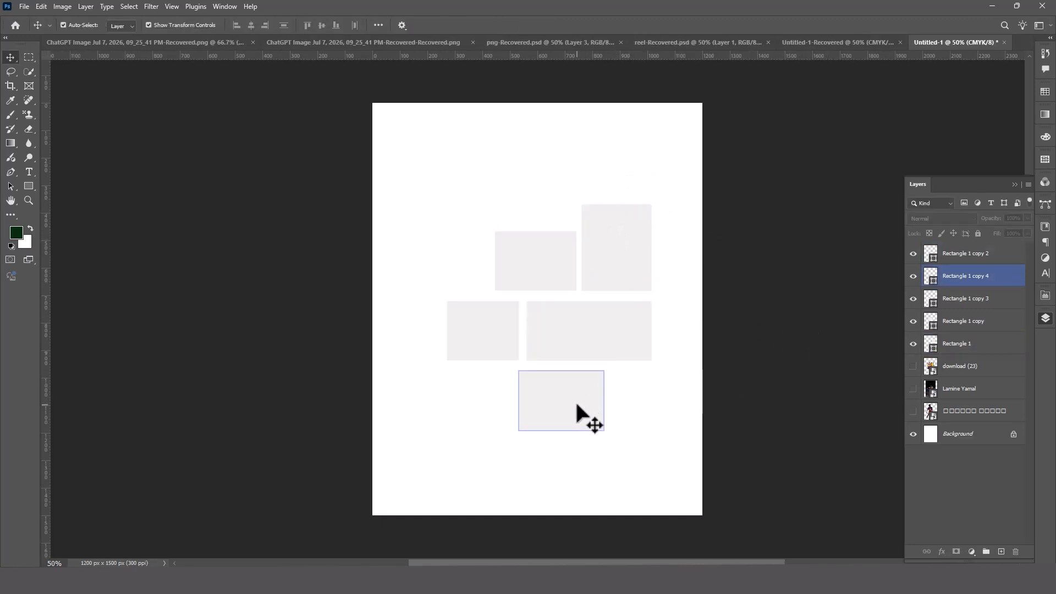
left_click(724, 328)
left_click_drag(655, 218, 409, 374)
right_click(995, 251)
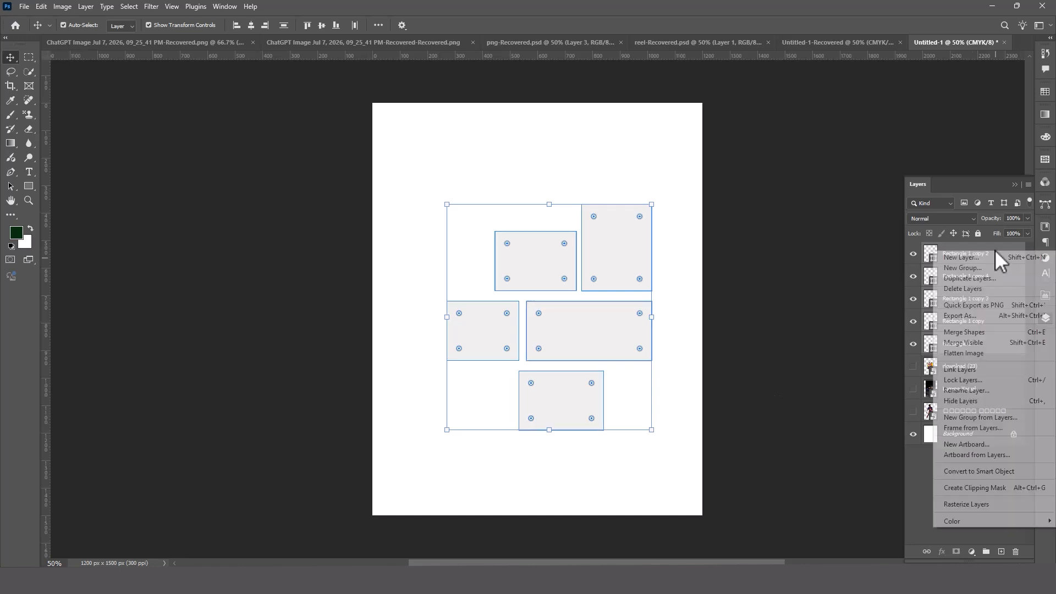
left_click(968, 332)
left_click(911, 358)
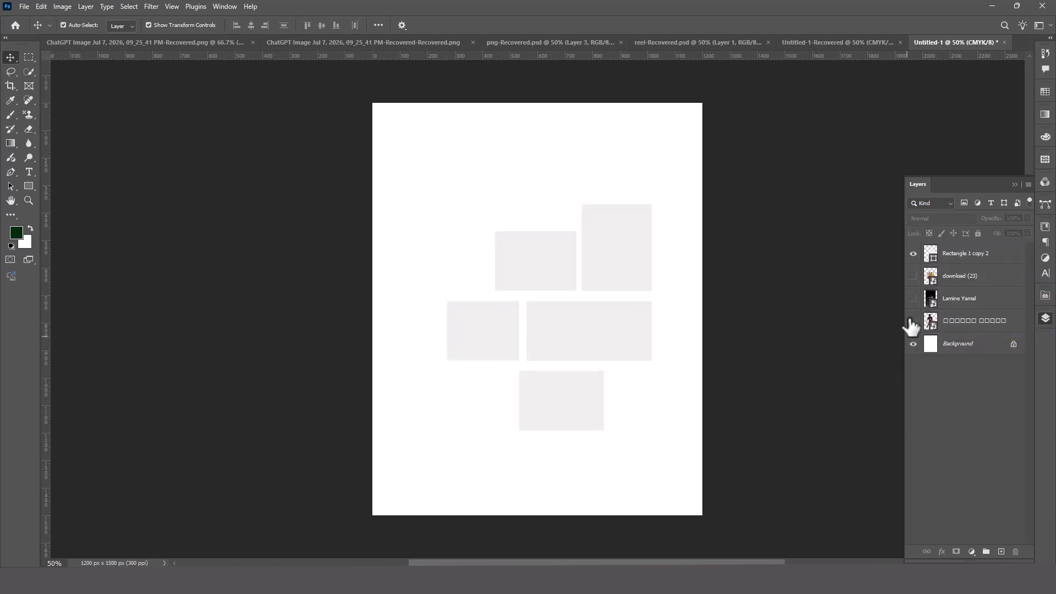
- Make the Lamine Yamal photo layer visible and move it above the merged rectangle layer
left_click(914, 321)
left_click(913, 321)
left_click(913, 299)
left_click_drag(959, 298, 958, 262)
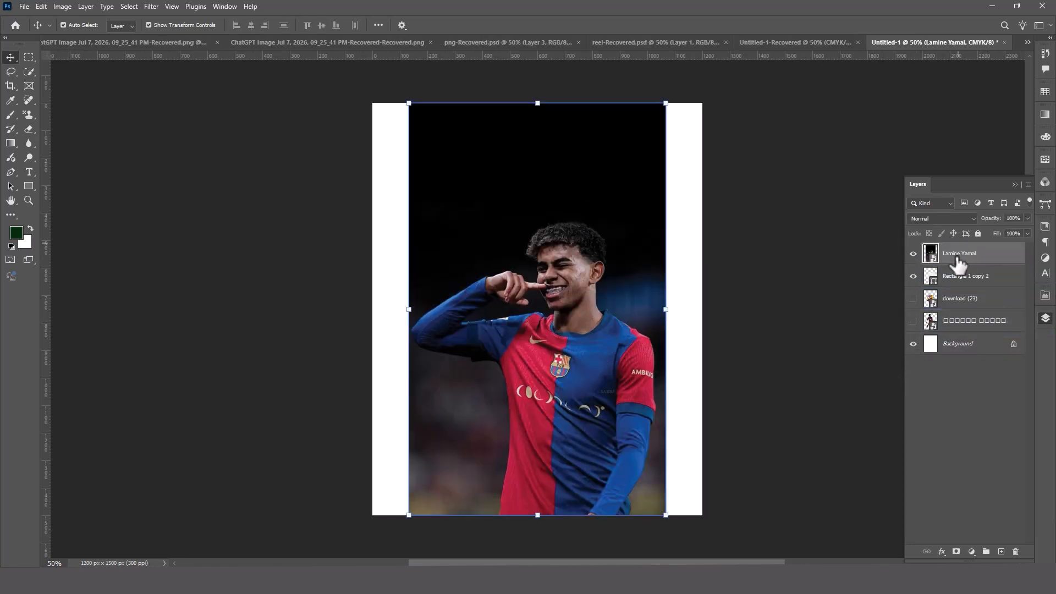
- Clip the Lamine Yamal photo to the merged rectangles and shift it so the face sits in the tall panel
left_click(959, 265, "alt")
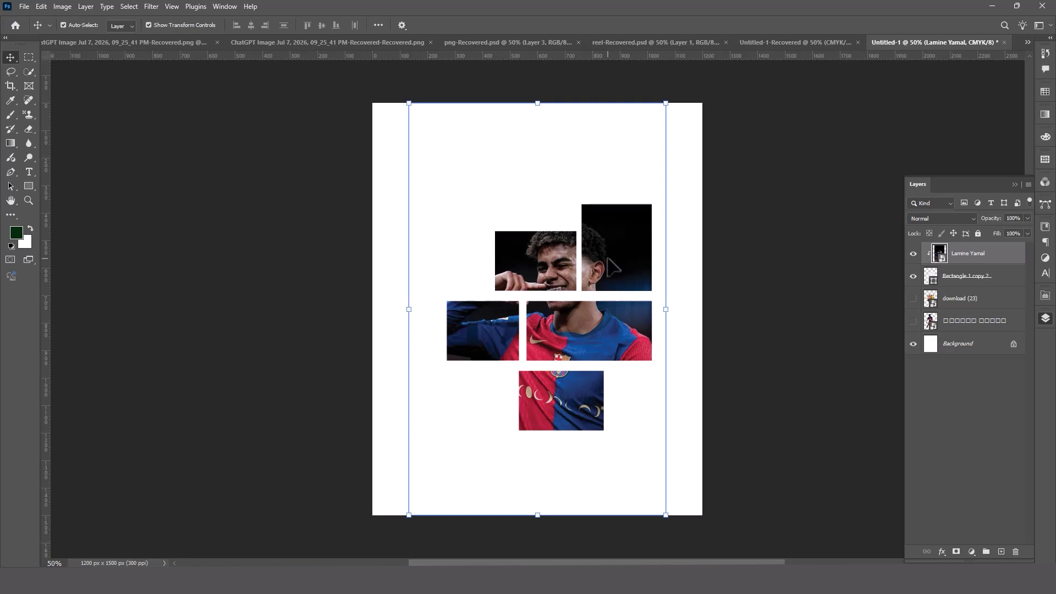
left_click_drag(607, 258, 650, 255)
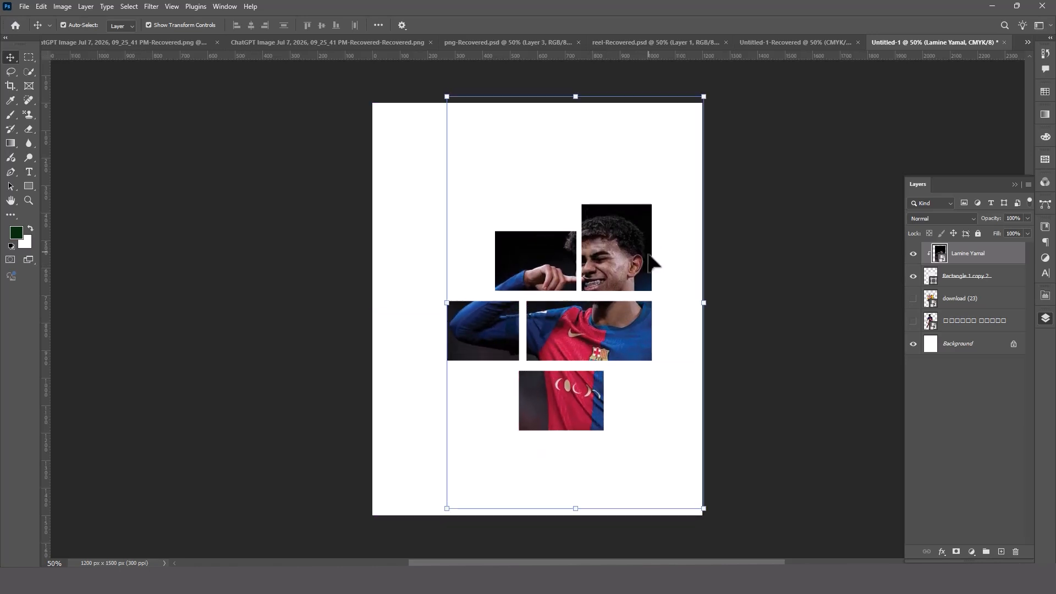
left_click(780, 462)
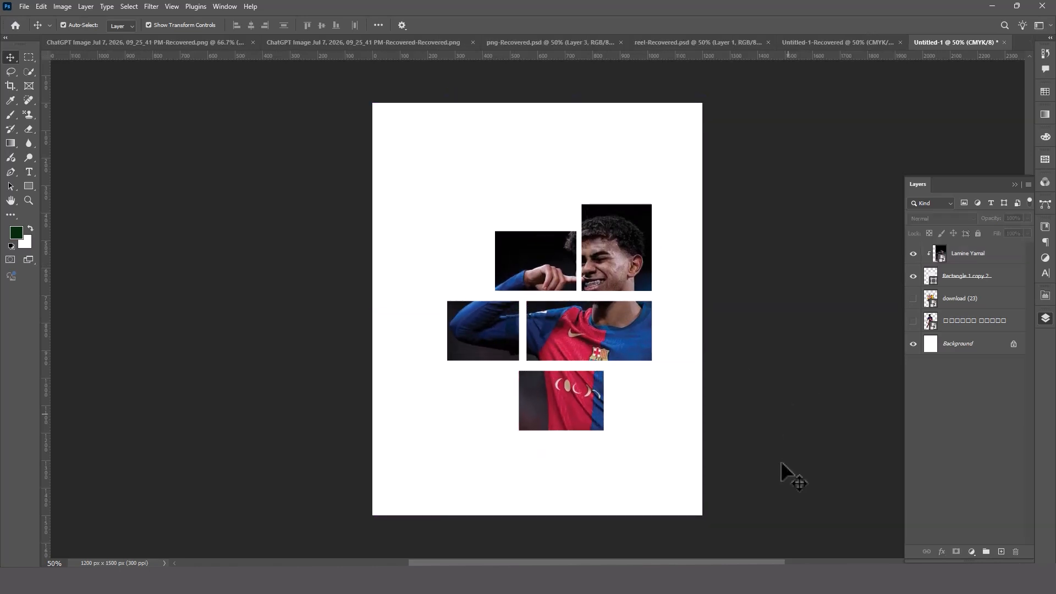
- Scale the clipped photo down to about 768 × 1231 px and reposition it within the panels
left_click(576, 345)
left_click_drag(710, 303, 649, 304)
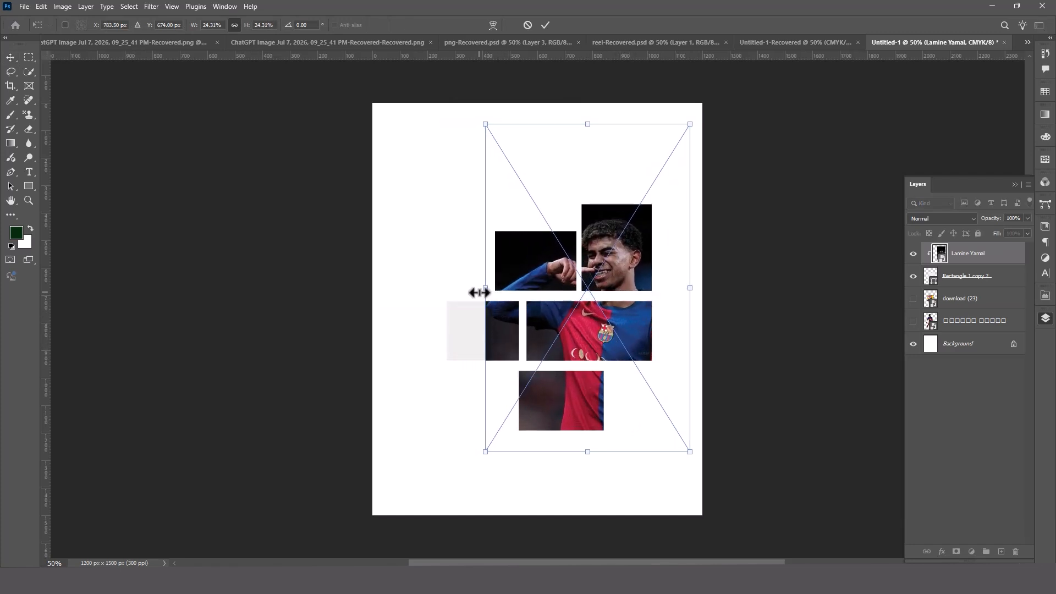
left_click_drag(480, 293, 458, 311)
mouse_move(580, 308)
left_mouse_down()
mouse_move(592, 314)
mouse_move(589, 303)
left_mouse_up()
key("Return")
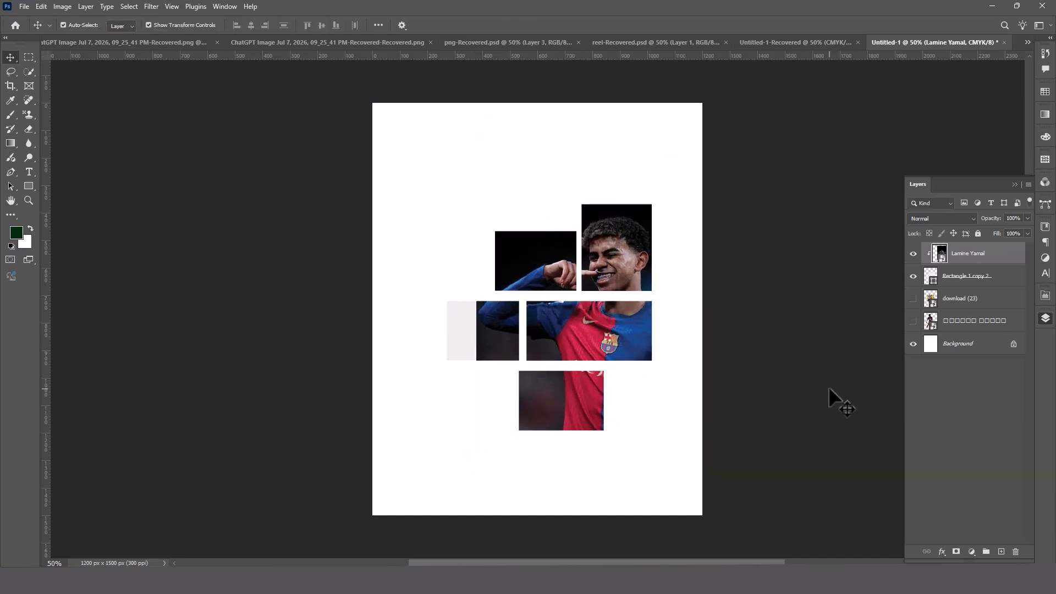
key("ctrl+t")
left_click_drag(589, 474, 588, 449)
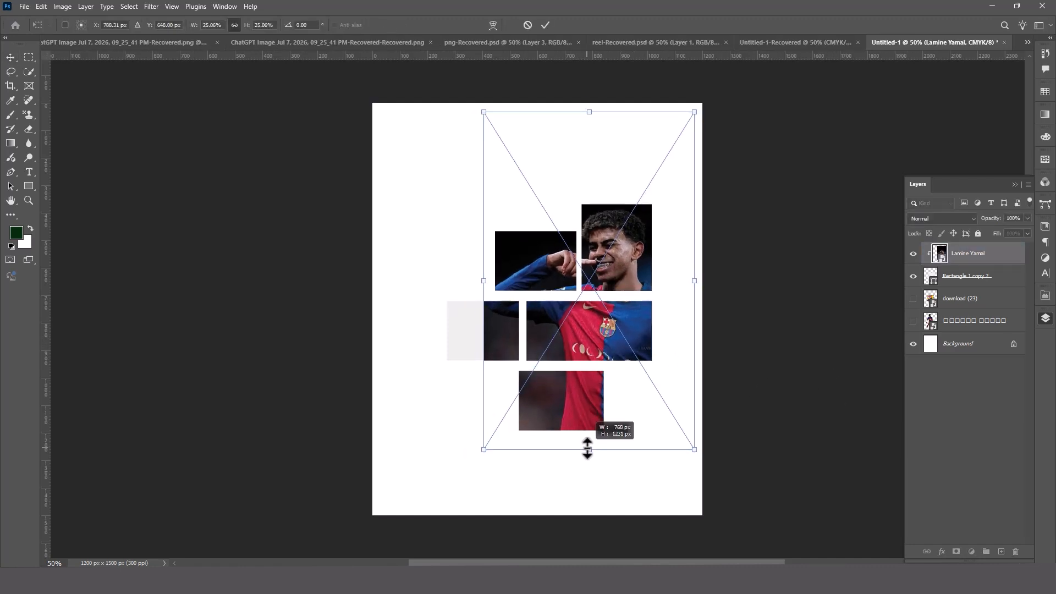
key("Return")
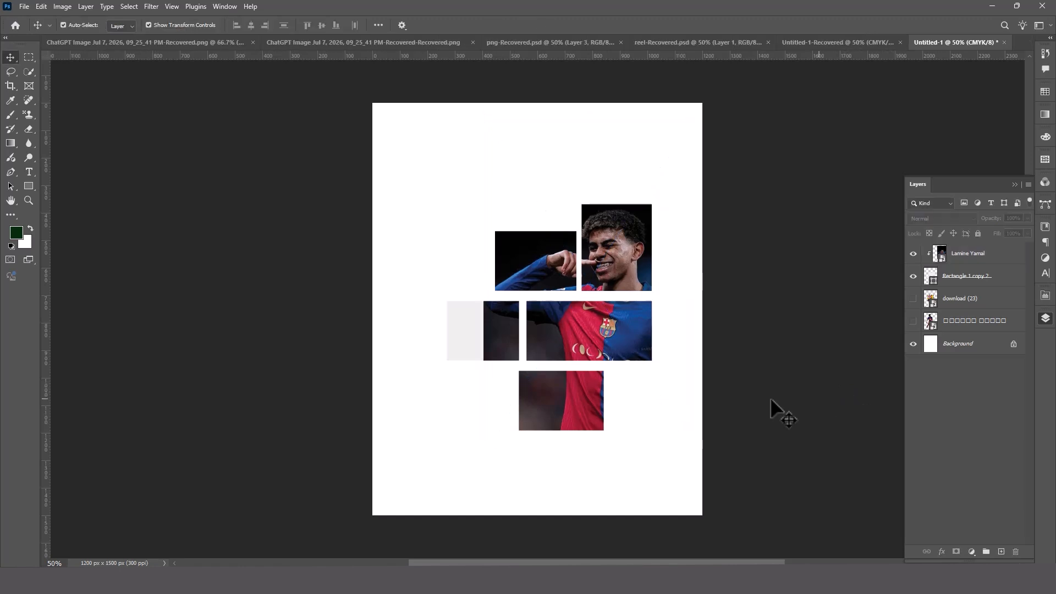
- Rasterize the merged rectangle layer and delete the strip of the middle row's left panel that the photo does not cover
left_click(466, 352)
left_click(823, 399)
left_click(966, 276)
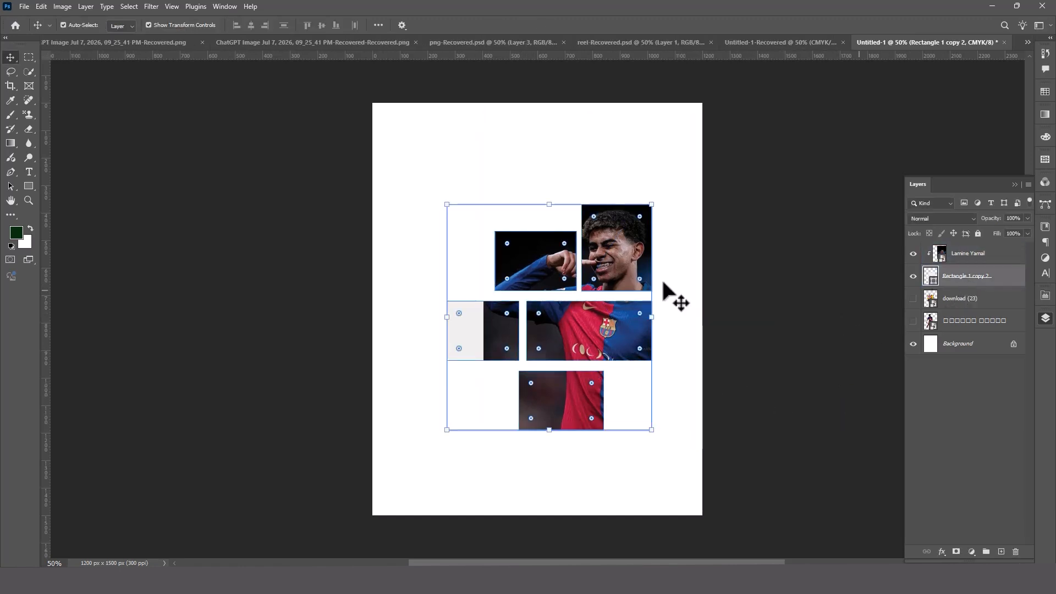
left_click(28, 58)
left_click_drag(428, 285, 484, 413)
left_click(819, 406, "ctrl")
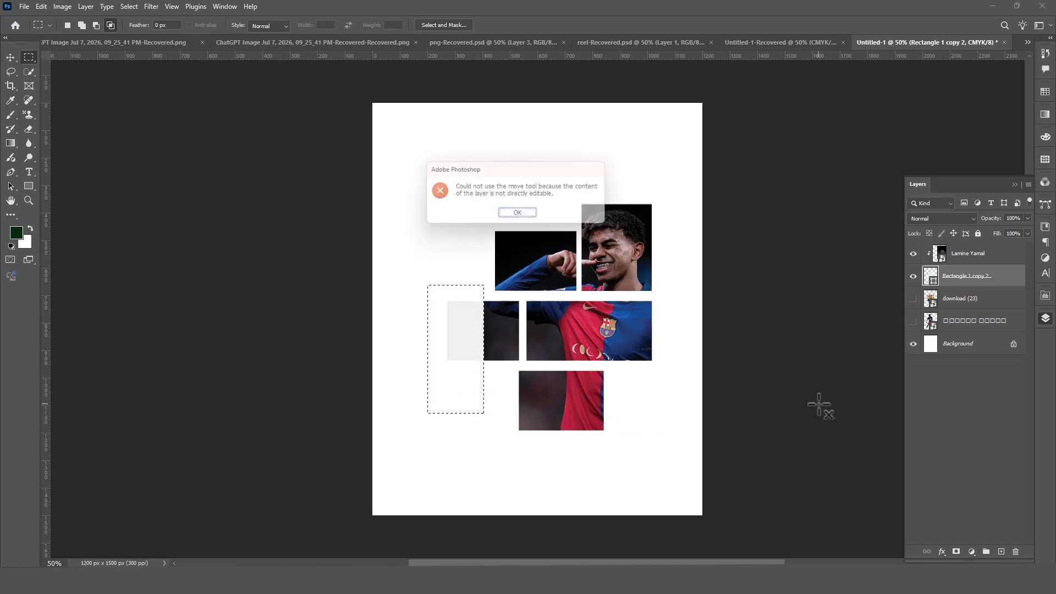
left_click(514, 215)
right_click(966, 276)
left_click(935, 512)
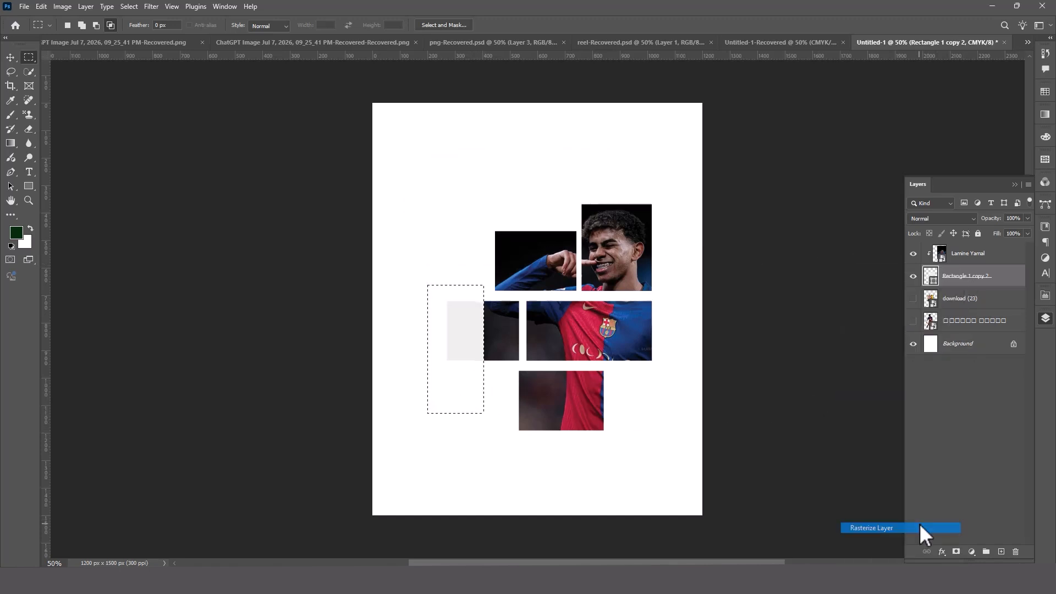
key("Delete")
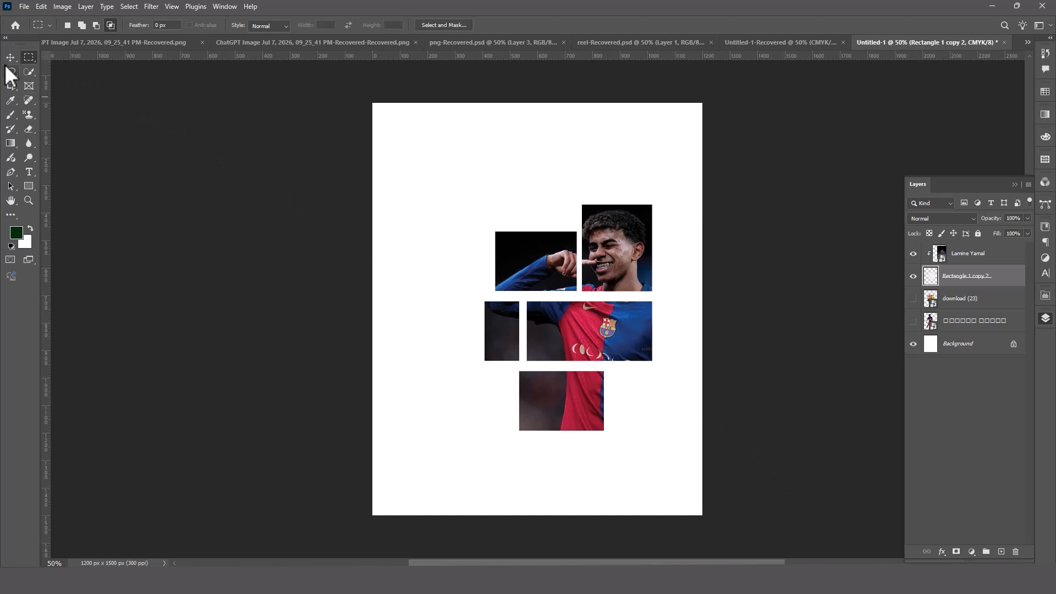
- Try shifting the photo and panels together by about 116 px, and undo everything back to before the photo was scaled down
left_click(10, 58)
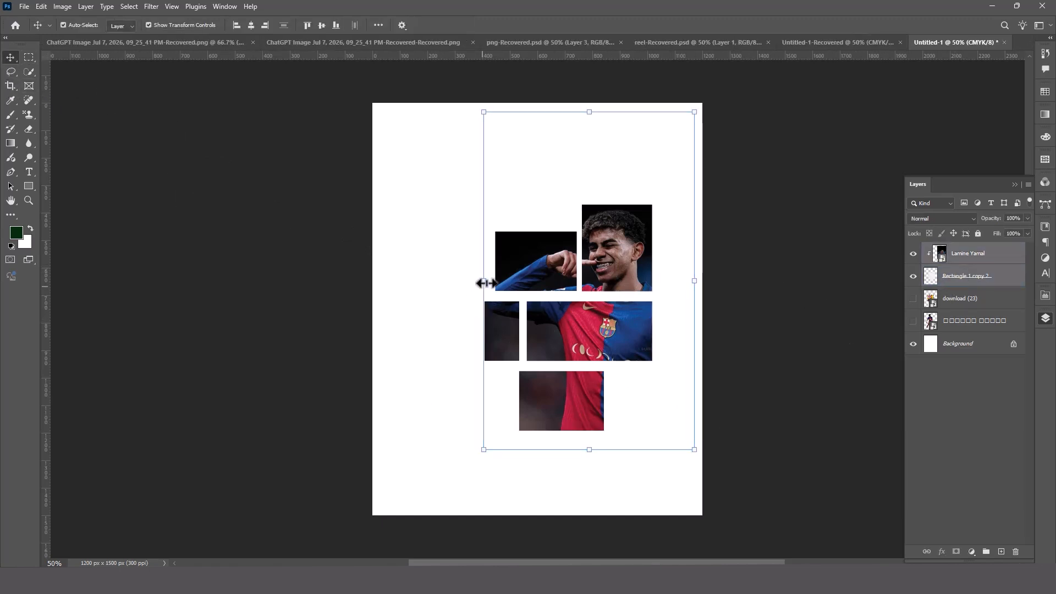
left_click_drag(559, 291, 527, 290)
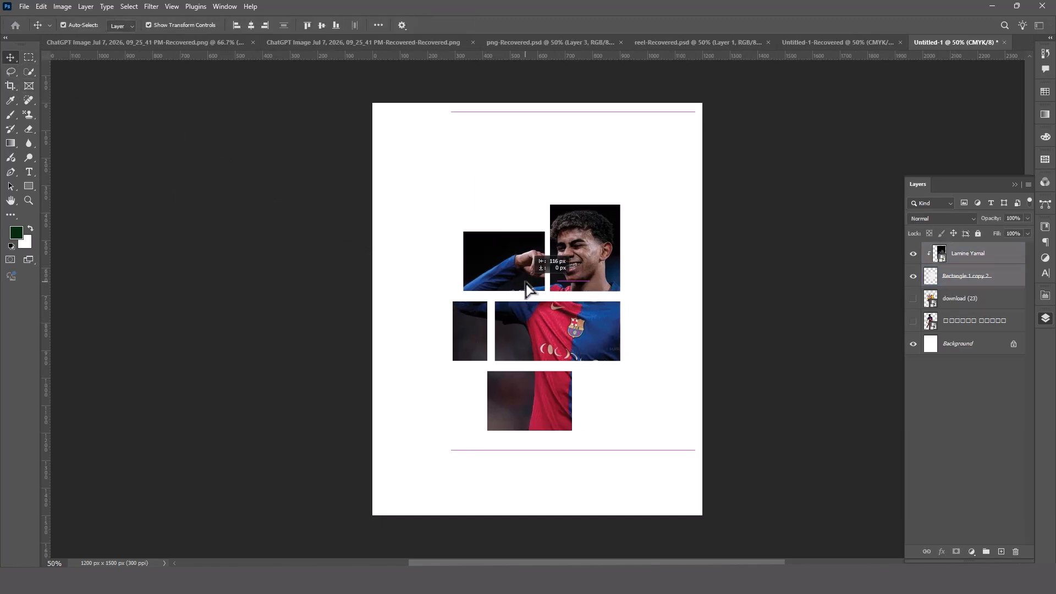
key("ctrl+z")
key("ctrl+z")
key("ctrl+z")
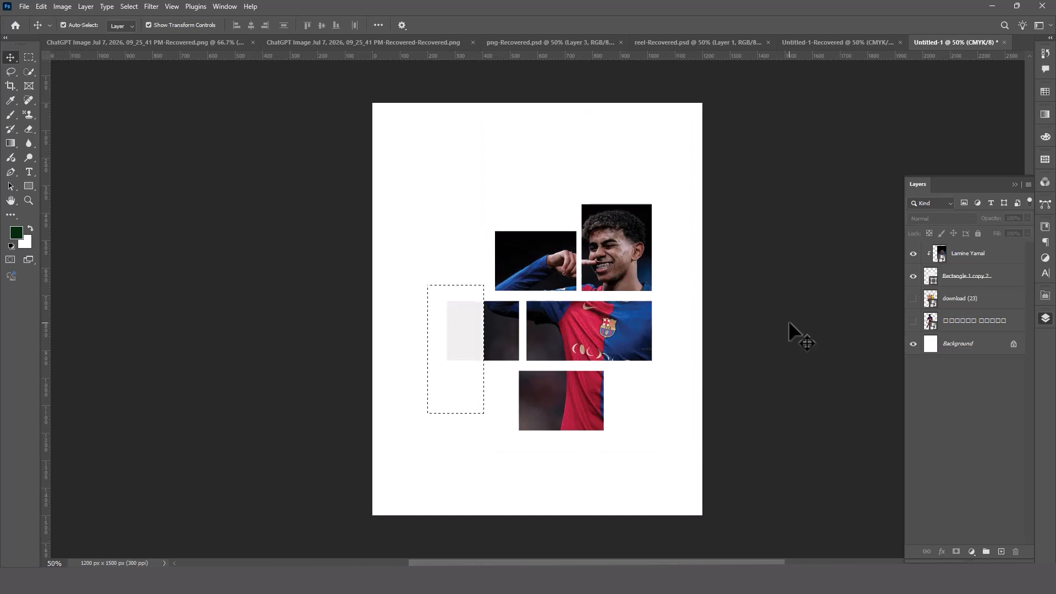
key("ctrl+z")
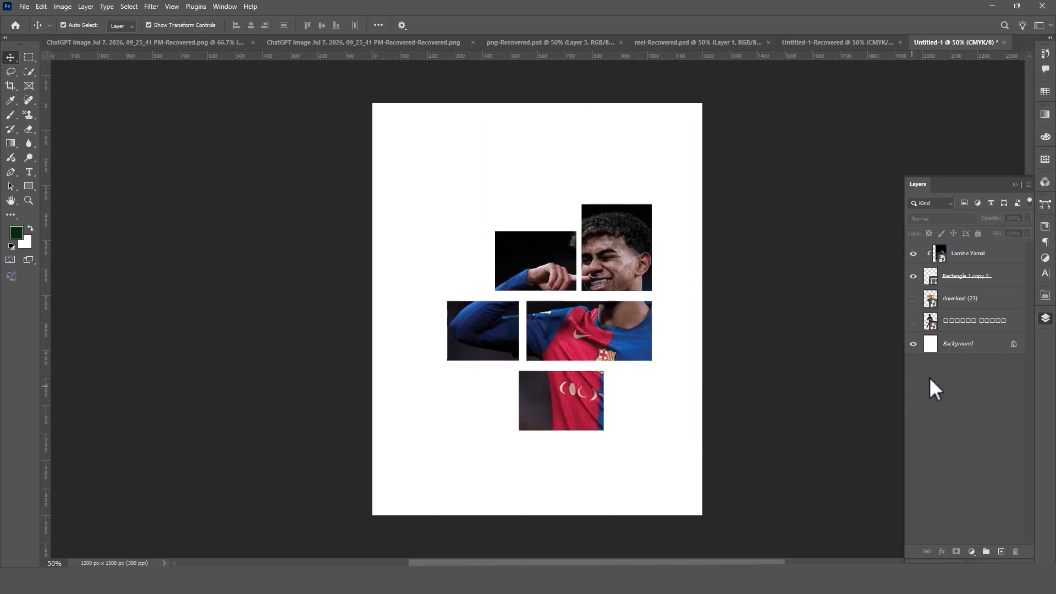
- Select the photo and merged rectangles together and move them slightly left to centre the grid on the canvas
left_click_drag(718, 170, 438, 428)
left_click_drag(567, 352, 555, 356)
left_click(929, 278)
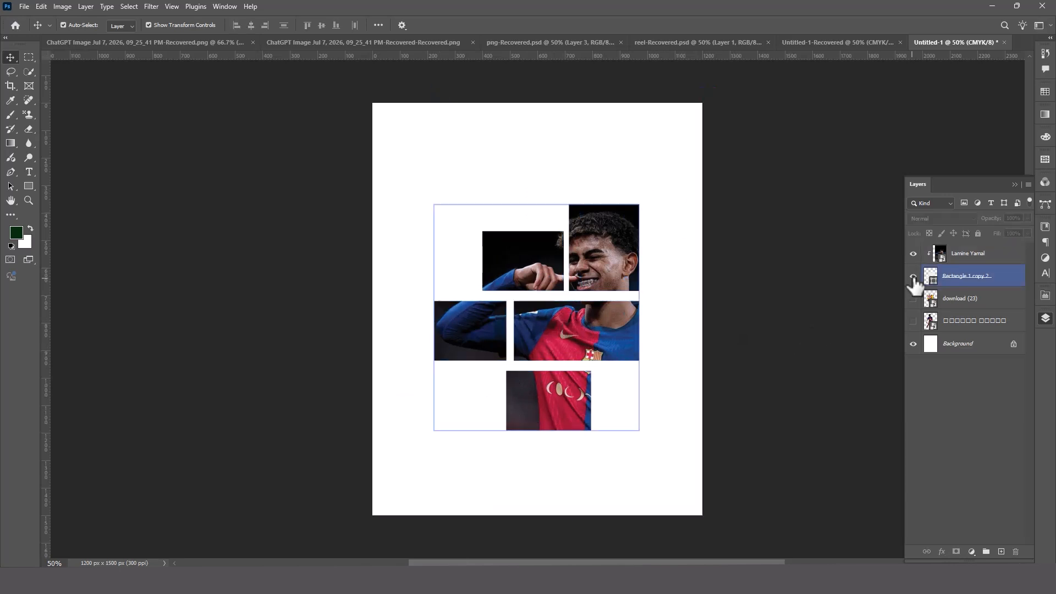
left_click(834, 353)
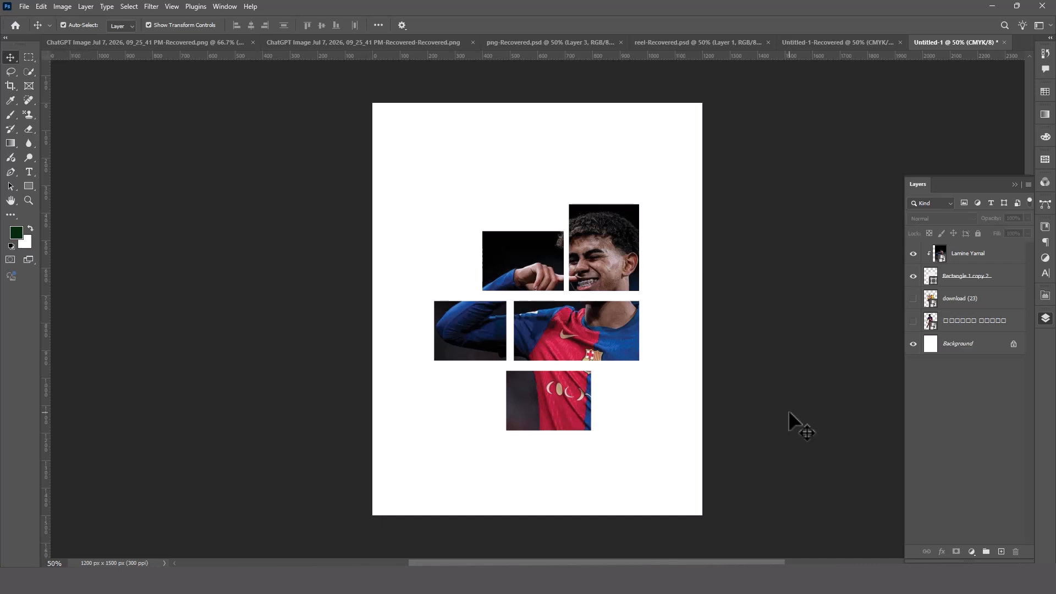
- Add a solid color fill layer directly above the Background using the hex color eff0eb
left_click(994, 351)
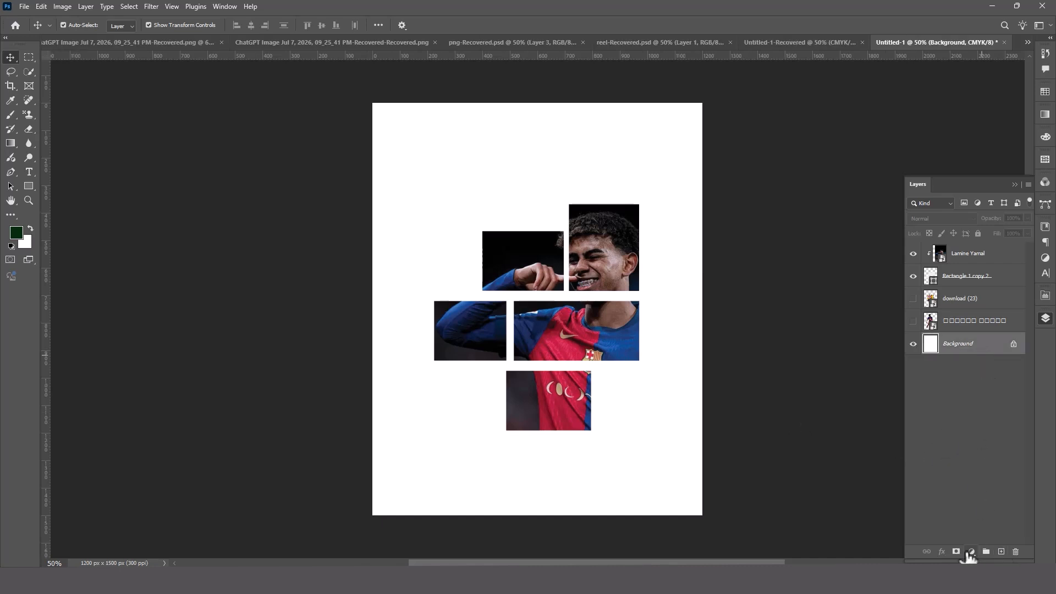
left_click(971, 552)
left_click(971, 355)
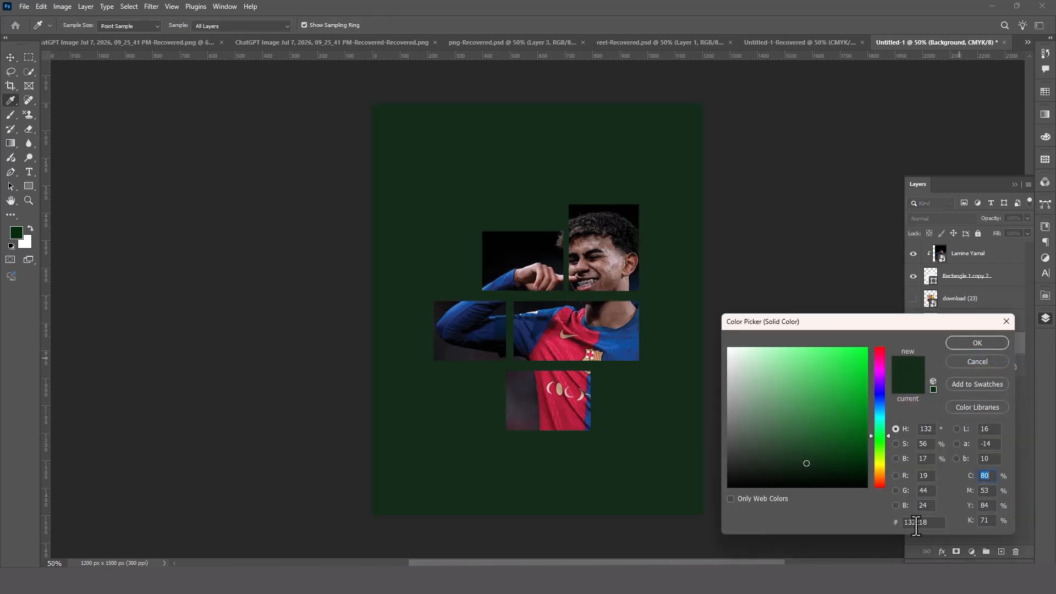
type("eff0eb")
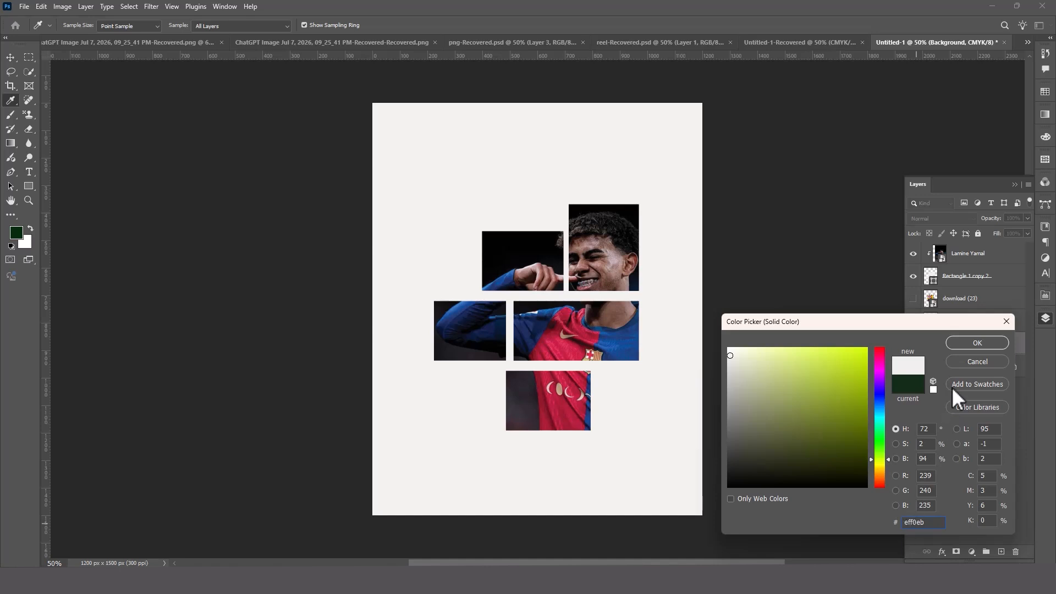
key("Return")
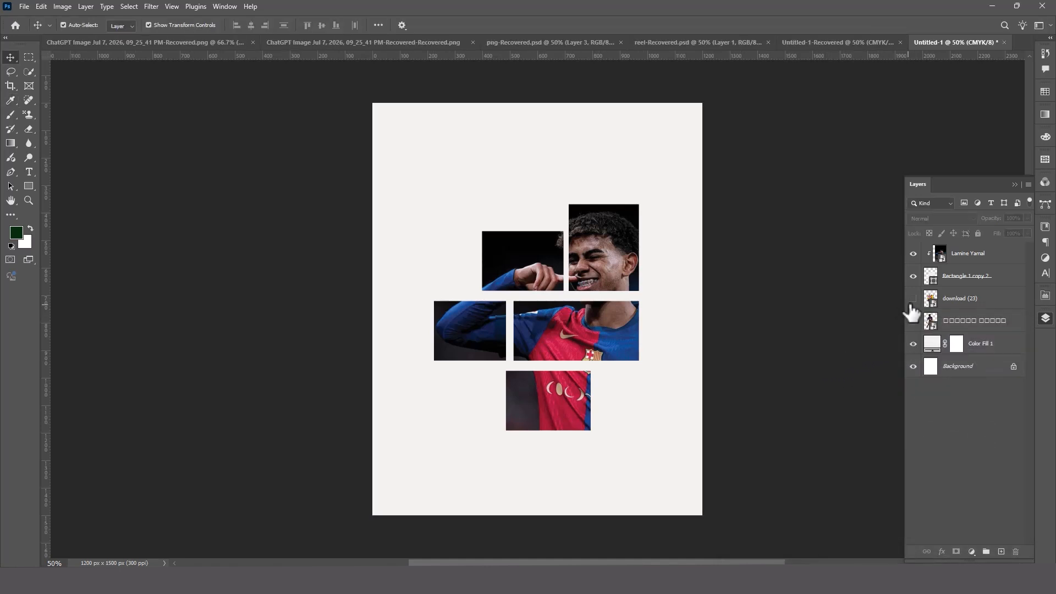
- Show the download (23) club crest layer, shrink it, and place it in the gap left of the upper row's panel
left_click(913, 299)
left_click(462, 262)
left_click_drag(469, 259, 446, 180)
left_click_drag(610, 231, 456, 269)
key("Return")
left_click(787, 325)
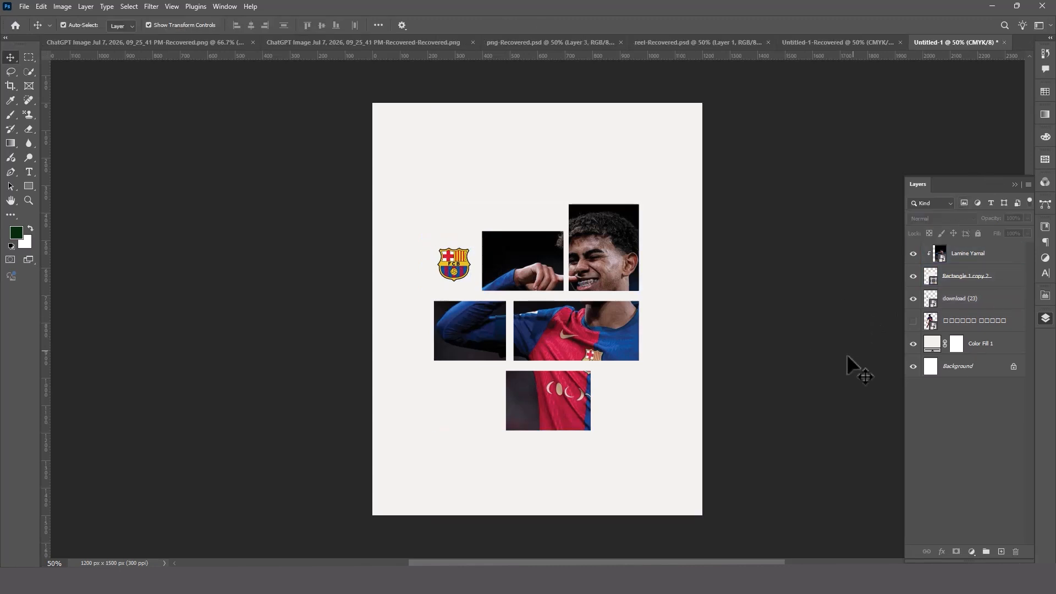
- Show the full-body player cutout, move its layer to the top, and scale it down over the lower middle of the grid
left_click(914, 321)
left_click_drag(1008, 321, 1001, 247)
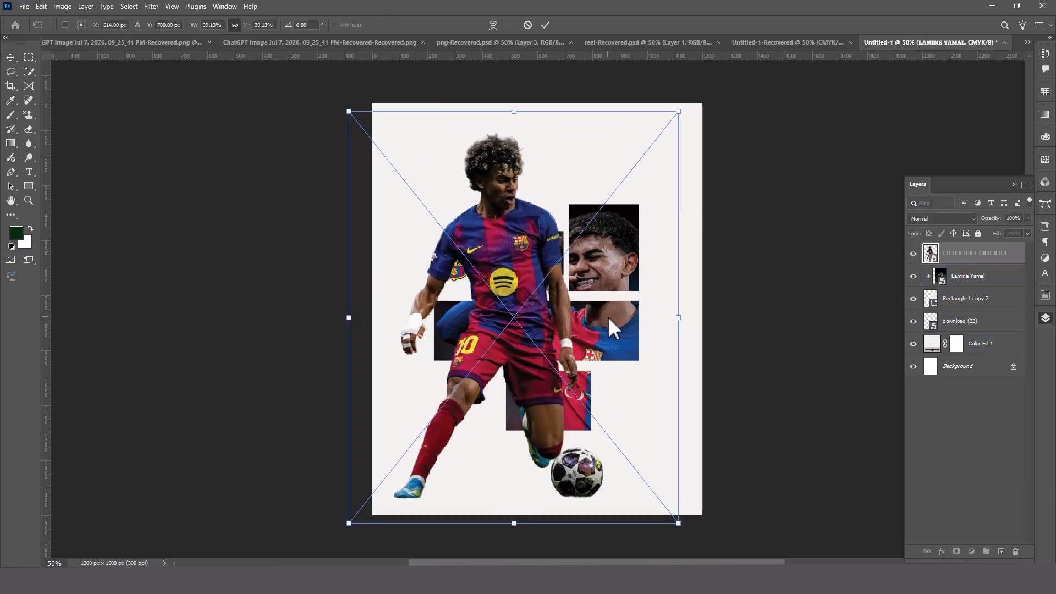
left_click_drag(680, 320, 536, 319)
left_click_drag(495, 362, 605, 410)
key("Return")
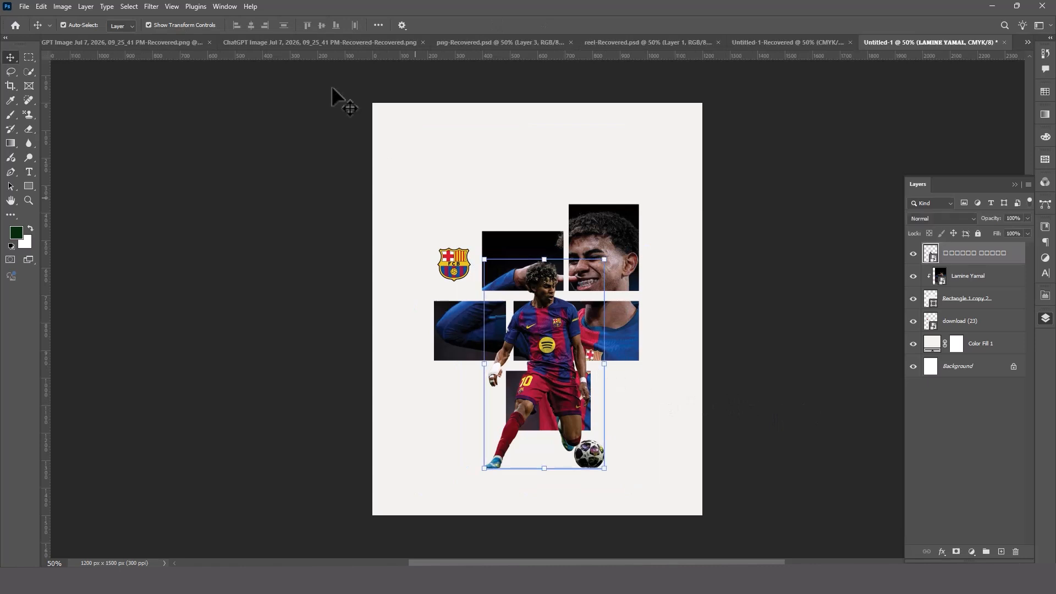
left_click(152, 6)
left_click(436, 193)
left_click(649, 330)
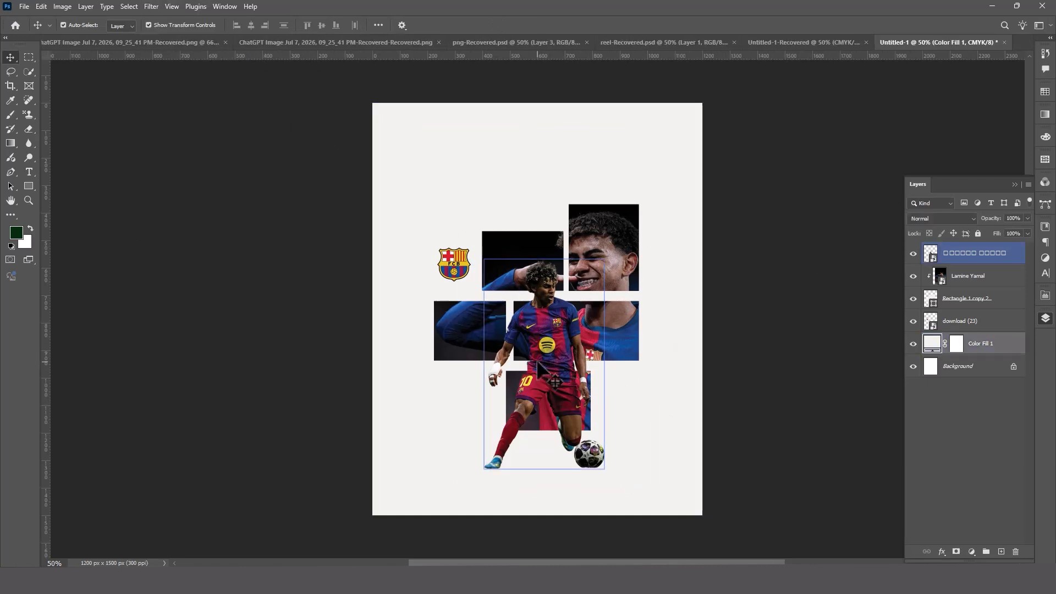
- Open the player cutout LAMINE YAMAL.png as a separate document and select its Layer 1
left_click_drag(539, 363, 1023, 50)
left_click_drag(668, 322, 667, 300)
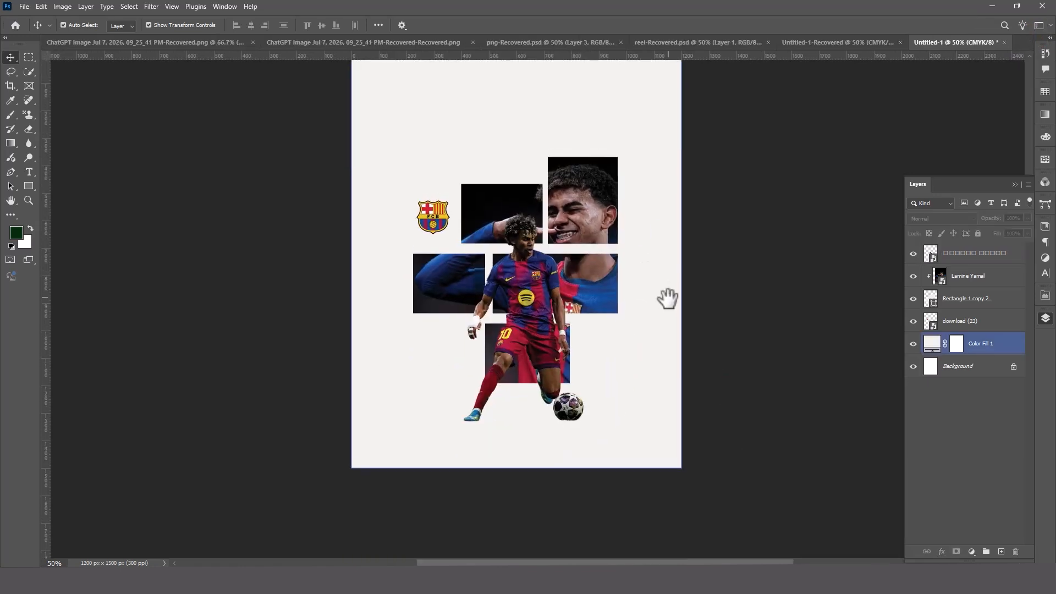
left_click(725, 276)
left_click_drag(708, 239, 714, 272)
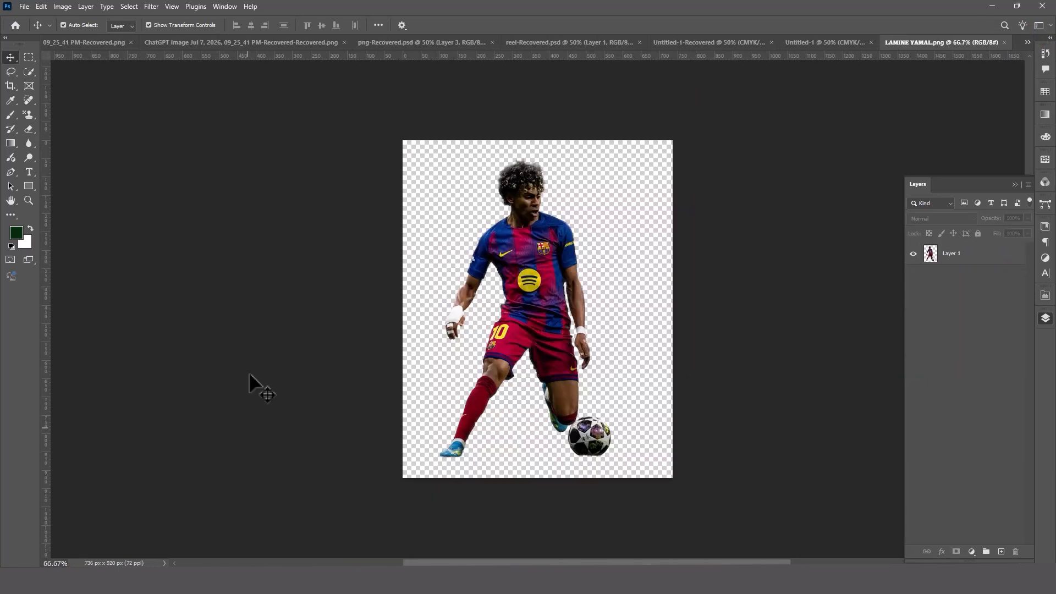
left_click(151, 7)
left_click(424, 301)
left_click(578, 306)
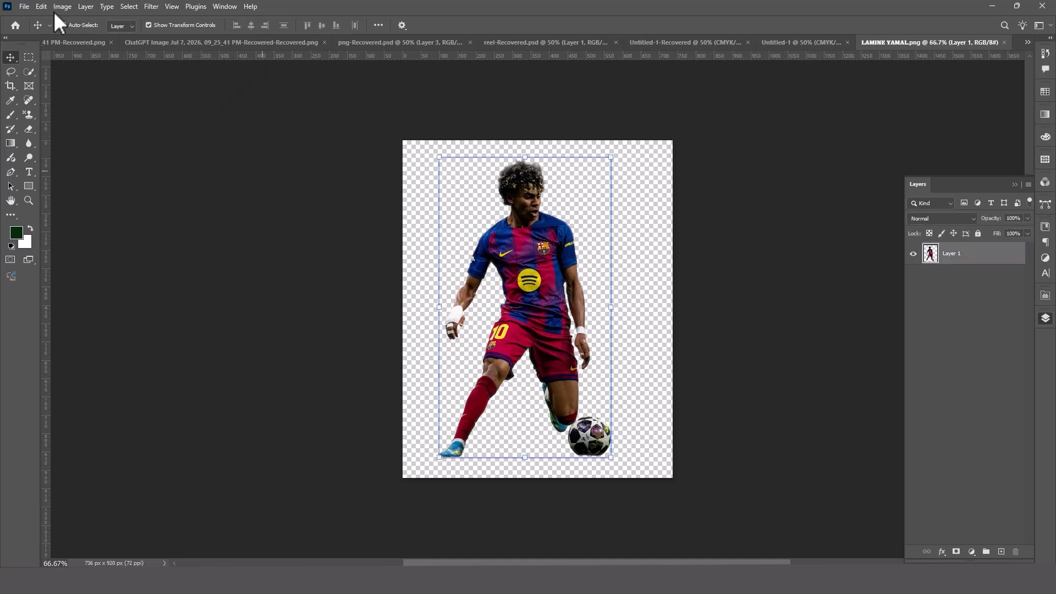
- In the Camera Raw filter, set Exposure +0.75, Contrast +18, Highlights +16, Shadows +14, Whites +19 and Blacks -14 for the player
left_click(151, 6)
left_click(198, 91)
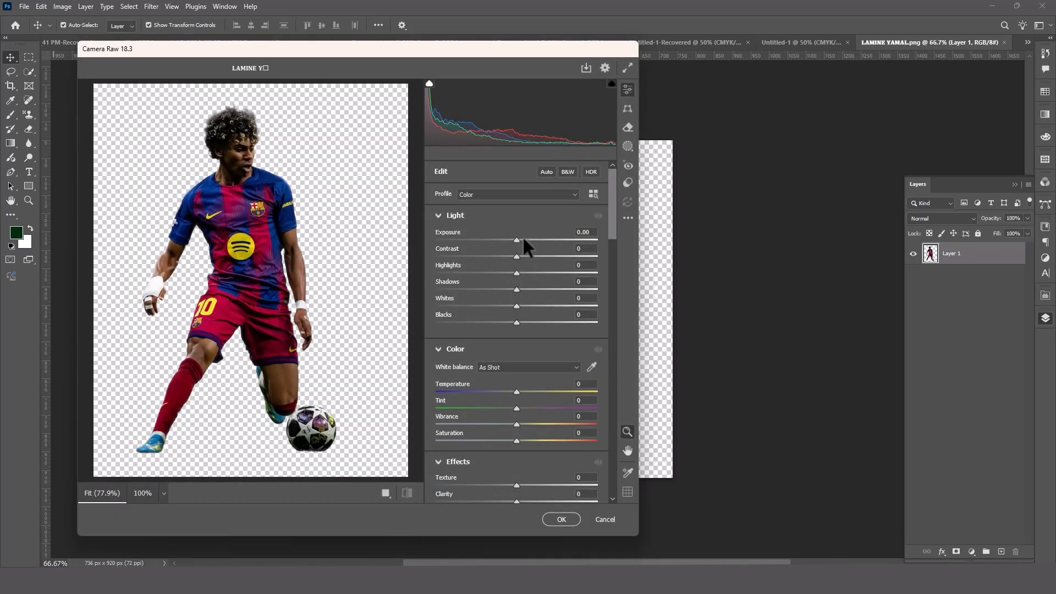
left_click_drag(524, 239, 507, 320)
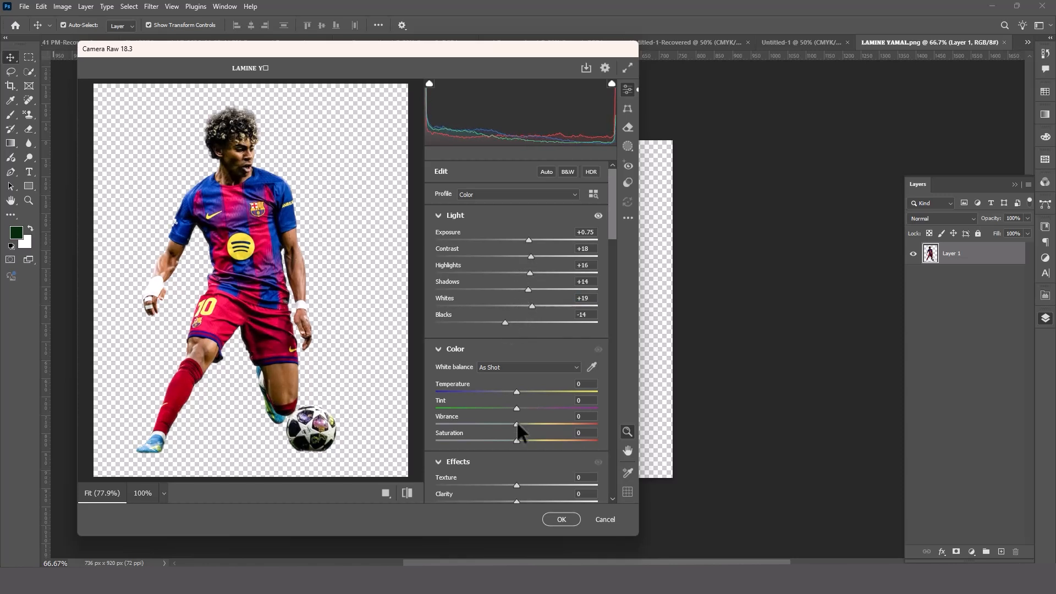
- Set Vibrance +20, Texture +27, Clarity +19, Dehaze +12 and Vignette -6, and apply the Camera Raw adjustments
left_click_drag(516, 486, 538, 486)
scroll(557, 422, "down", 2)
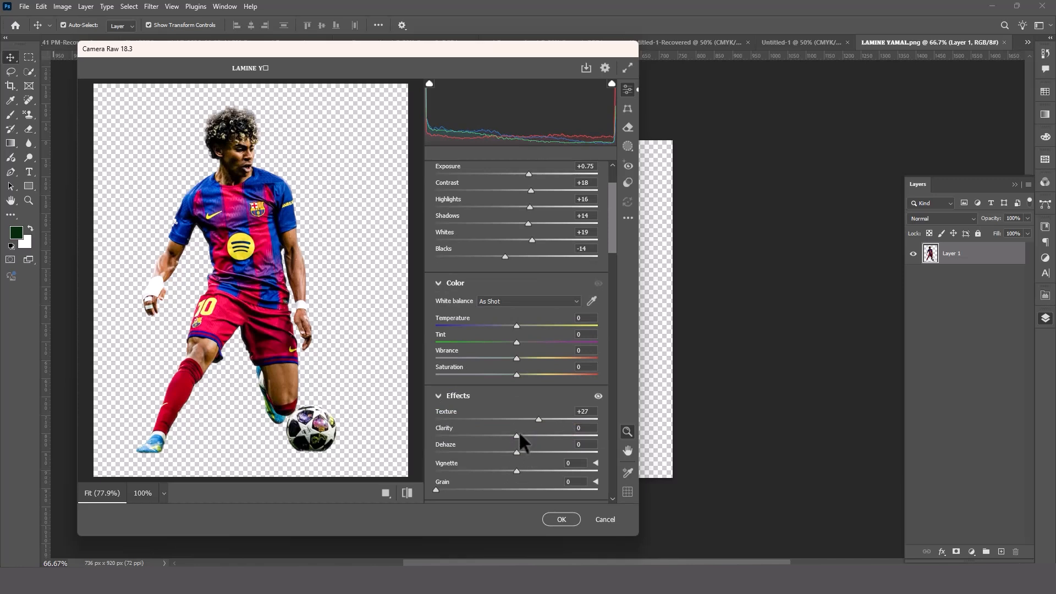
left_click_drag(519, 431, 523, 452)
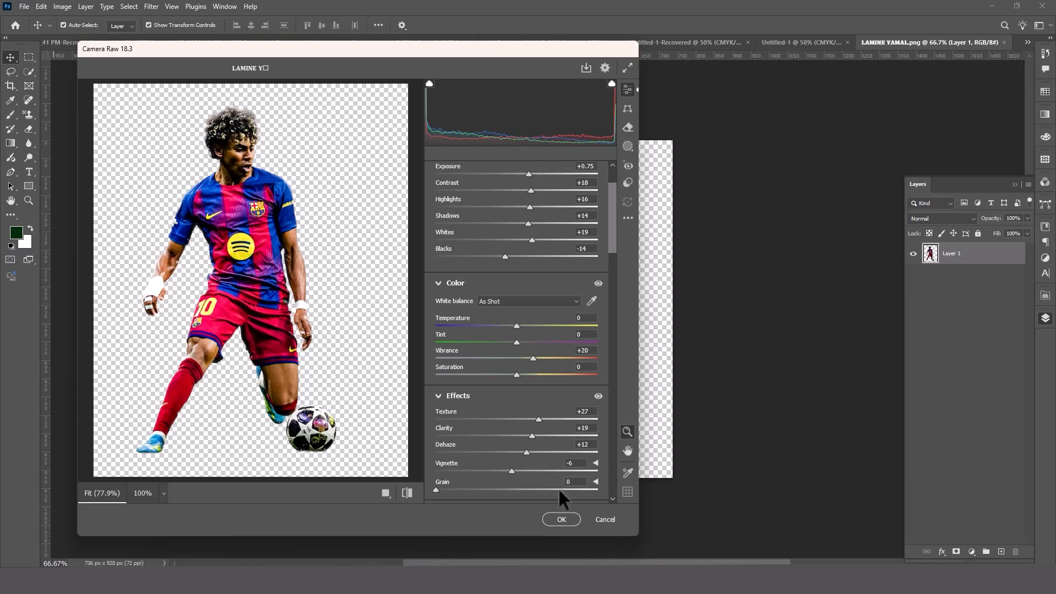
left_click(561, 519)
- Bring the color-graded player into the Untitled-1 poster over the grid and hide the original player cutout layer
left_click_drag(544, 280, 513, 365)
left_click(913, 276)
left_click(820, 402)
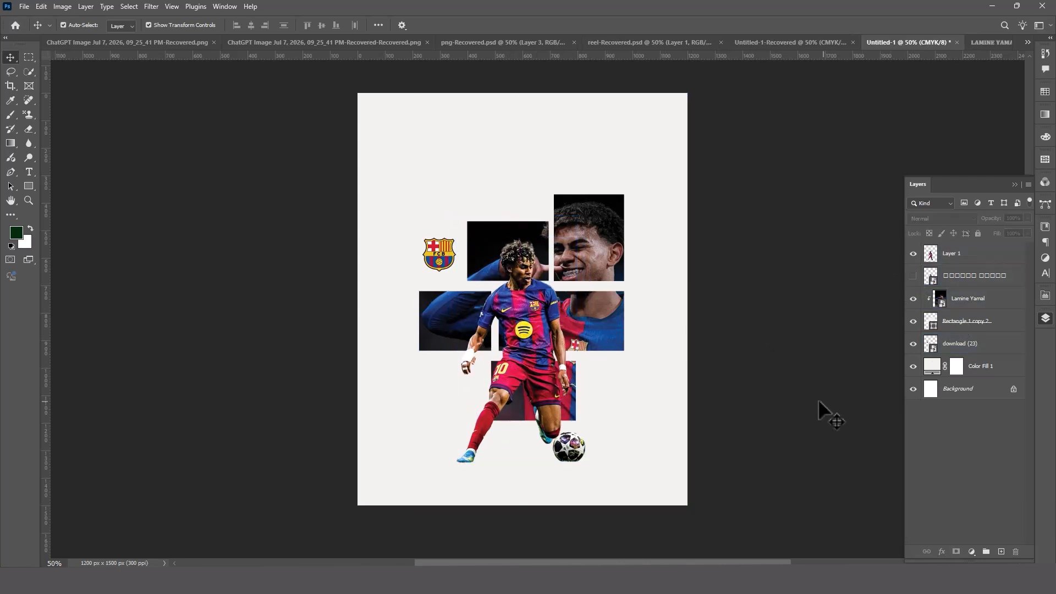
left_click(962, 298)
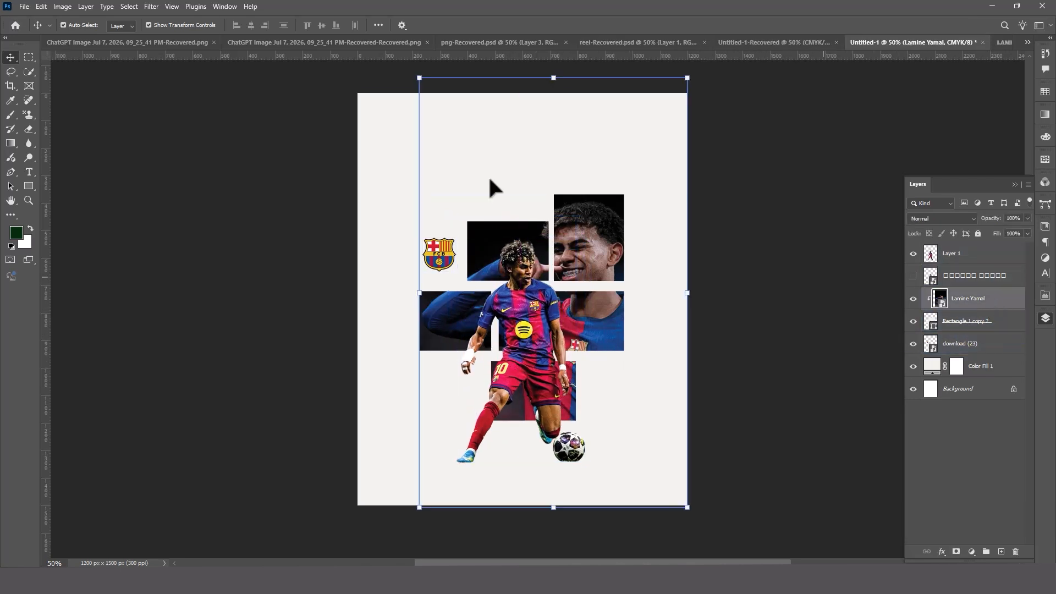
left_click(152, 7)
left_click(75, 154)
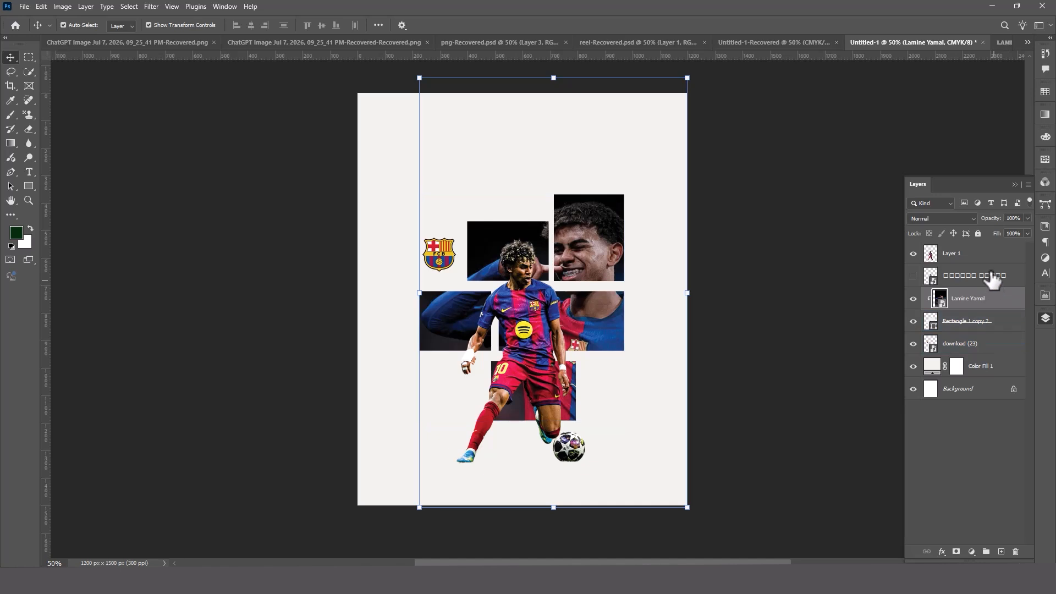
- Add a new empty layer above the player cutout and set the foreground color to near-black #060707
left_click(985, 254)
left_click(1001, 551)
left_click(474, 357)
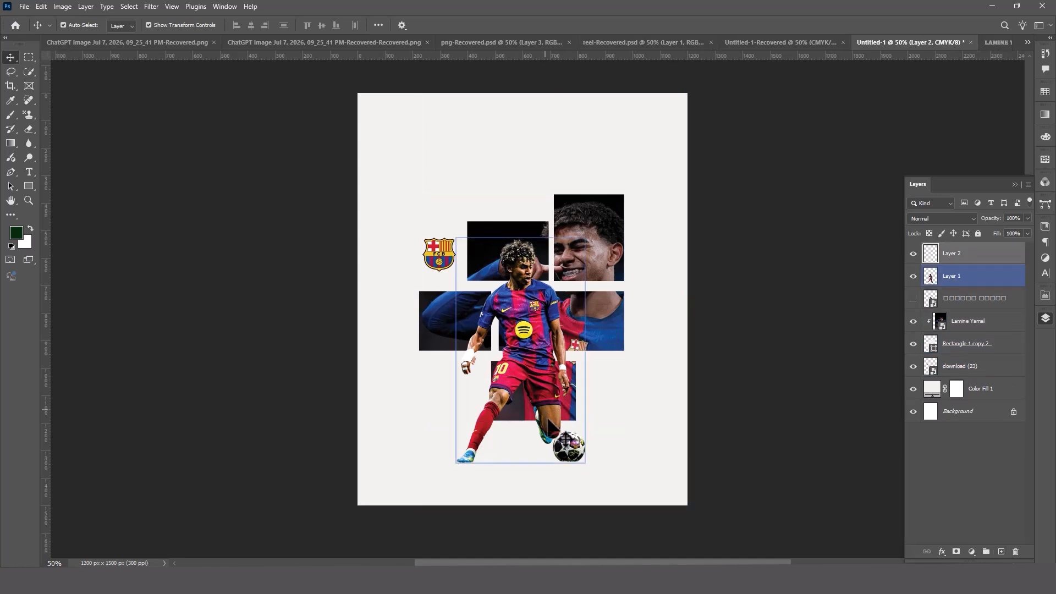
left_click(556, 498)
key("i")
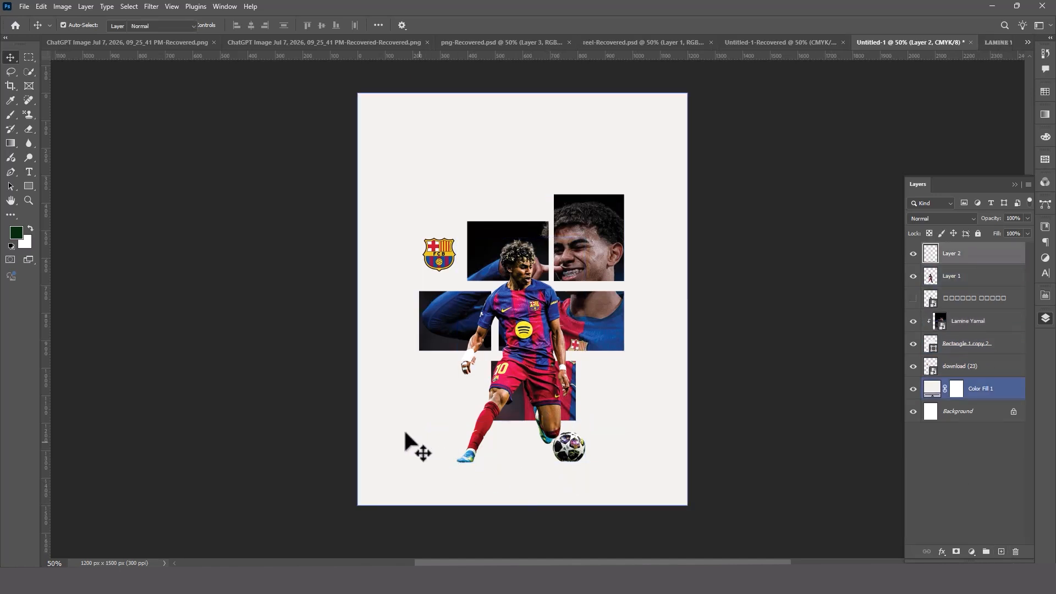
left_click(16, 232)
left_click_drag(833, 459, 717, 520)
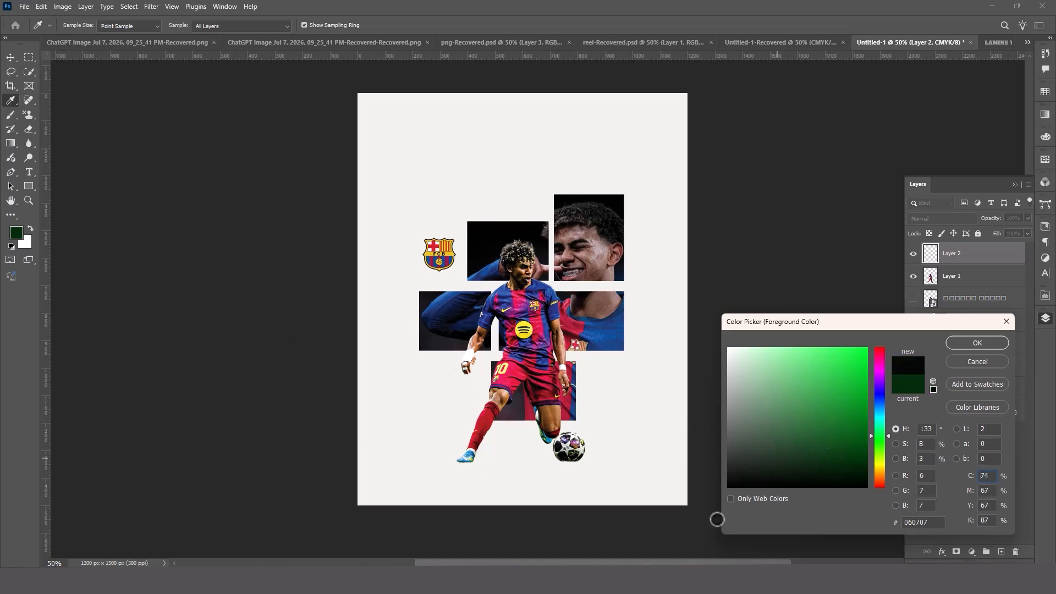
left_click(961, 346)
- Set up a 500 px brush with a flattened elliptical tip, 0% hardness, 53% opacity and 66% flow
key("b")
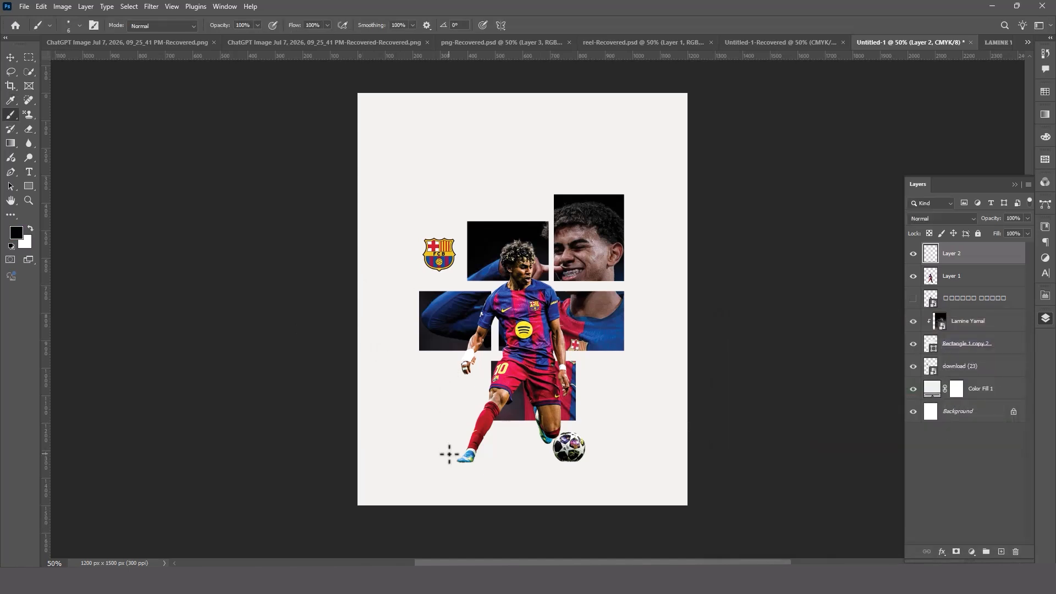
key("bracketright")
key("bracketright")
key("bracketright")
key("bracketright")
key("bracketright")
key("bracketright")
key("bracketright")
key("bracketright")
key("bracketright")
key("bracketright")
key("bracketright")
key("bracketright")
key("bracketright")
key("bracketright")
key("bracketright")
key("bracketright")
key("bracketright")
key("bracketright")
key("bracketright")
key("bracketright")
left_click(67, 23)
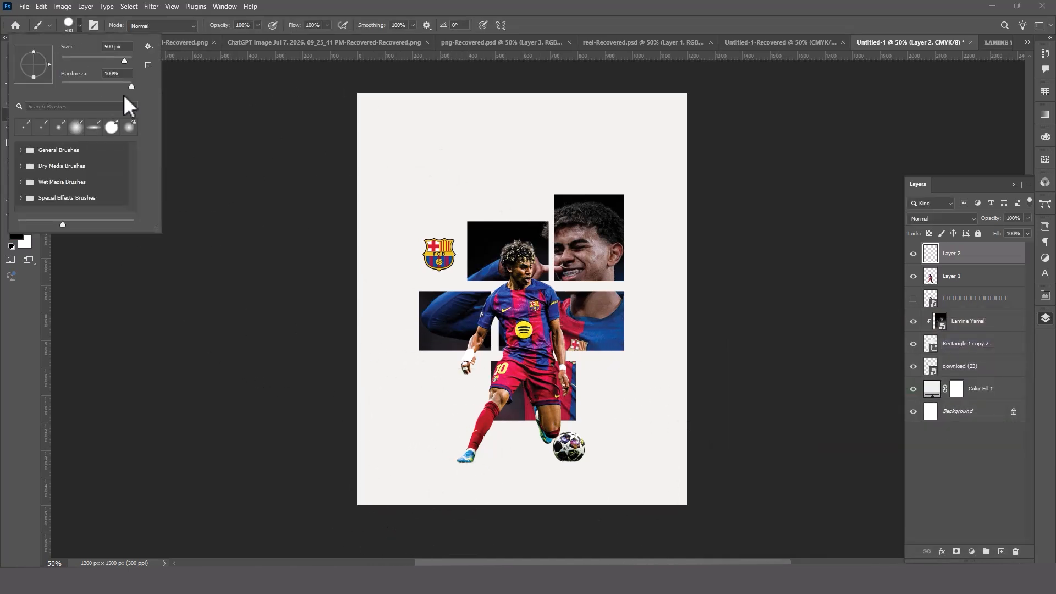
left_click_drag(34, 77, 35, 63)
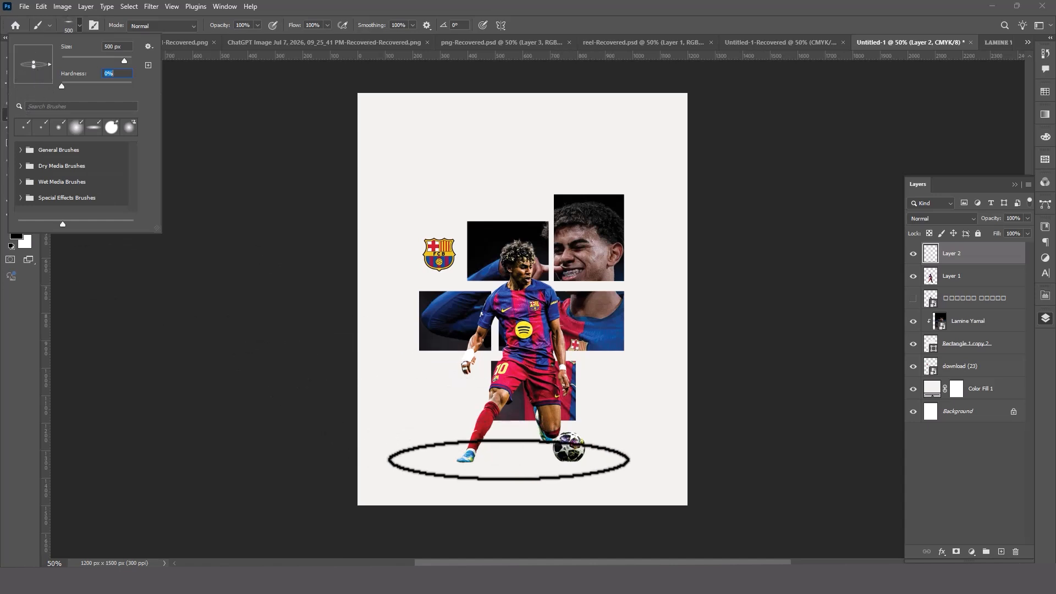
left_click_drag(214, 34, 187, 35)
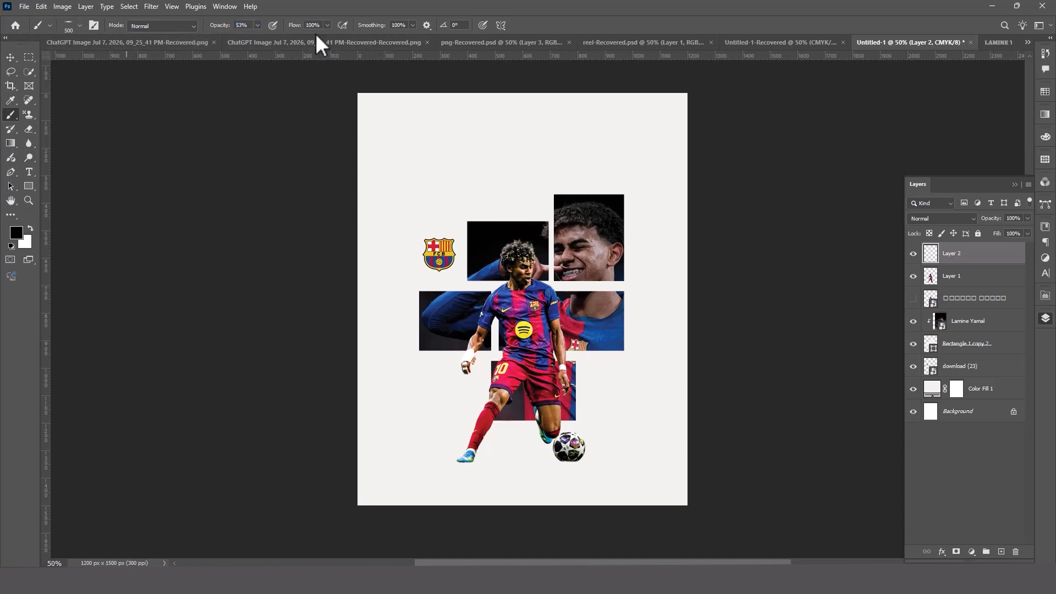
left_click_drag(286, 34, 283, 34)
- Paint a soft elliptical ground shadow beneath the player and ball, enlarging the brush to 800 px for a wider falloff
left_click(522, 461)
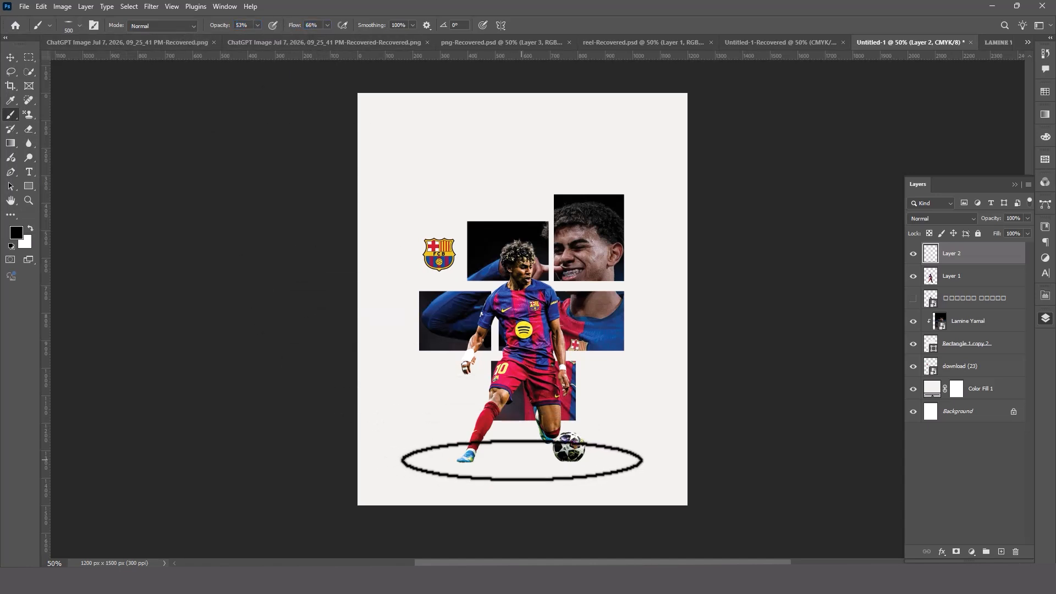
left_click(522, 460)
key("bracketright")
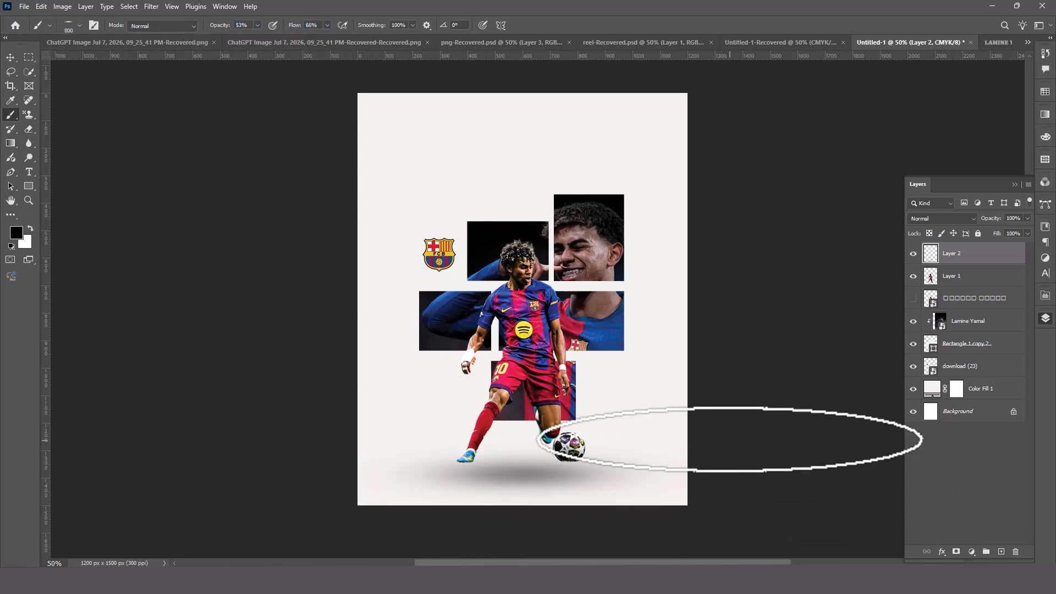
left_click(12, 58)
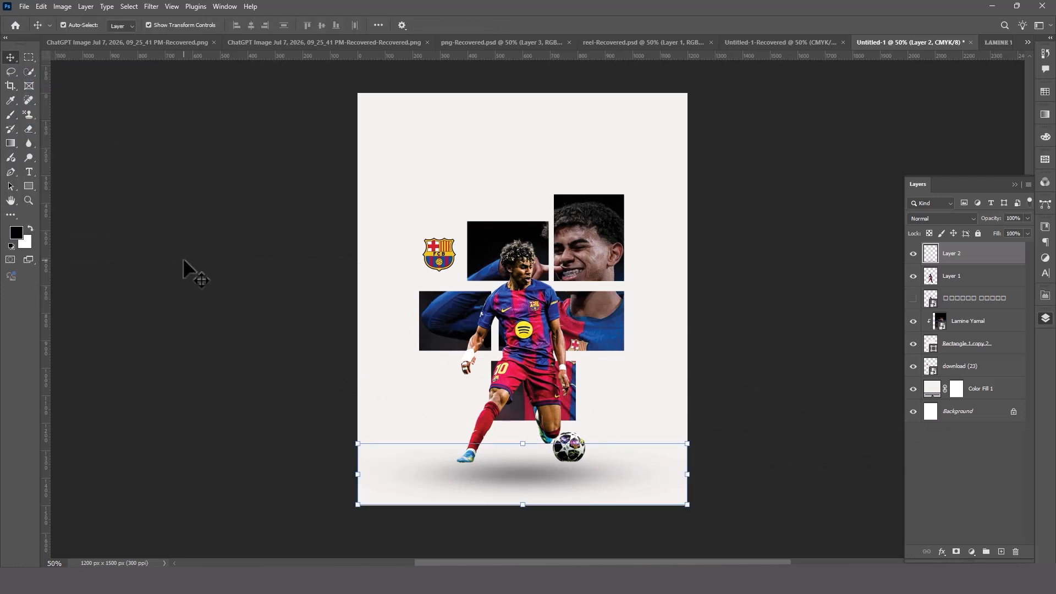
left_click(202, 263)
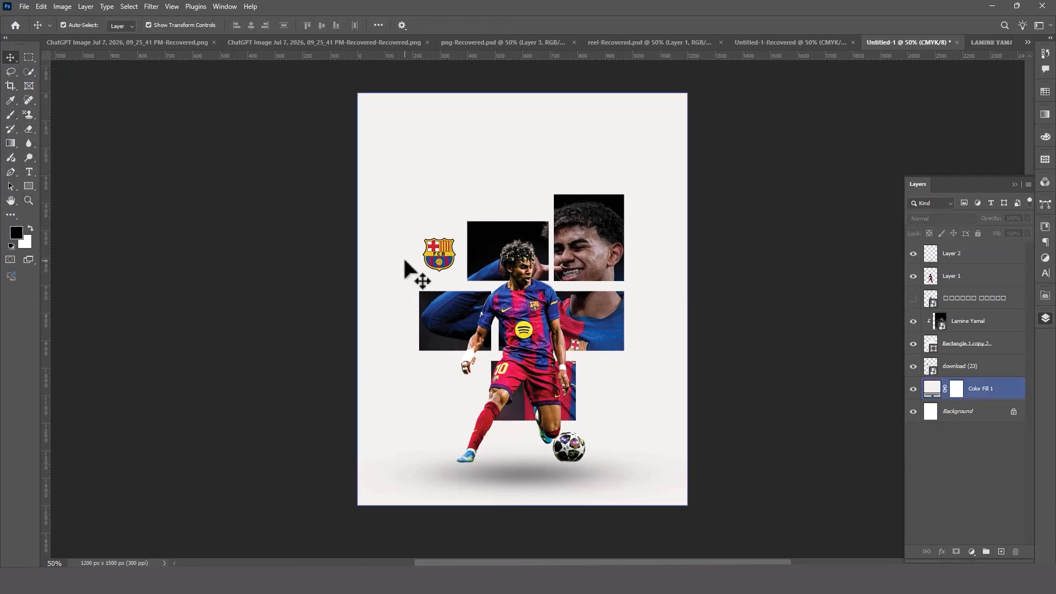
- Add a two-line title reading LAMINE / YAMAL above the panels in Akira Expanded Super Bold
left_click(35, 170)
left_click(481, 177)
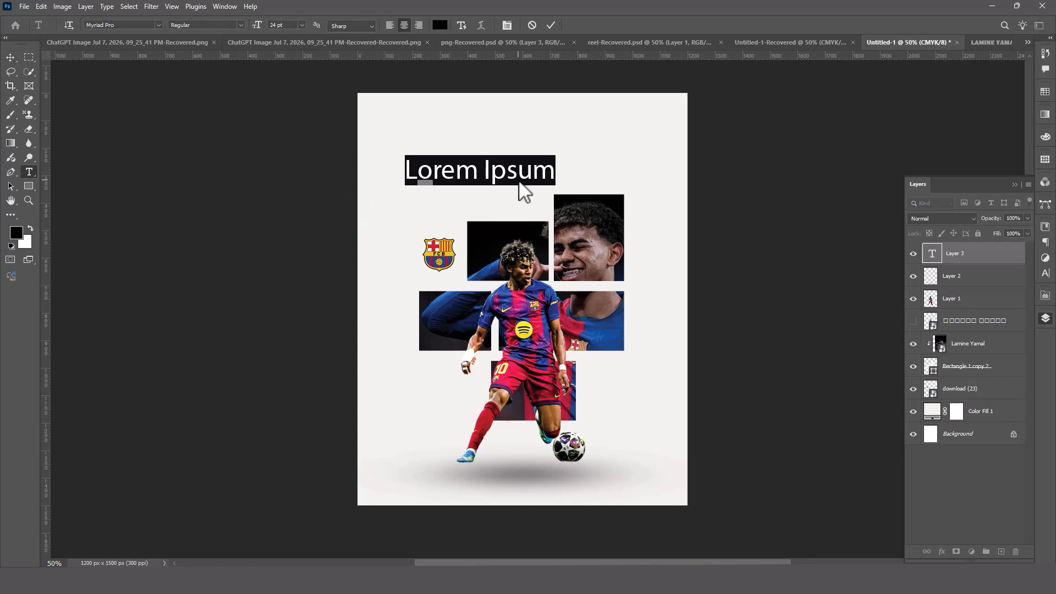
type("LAMINE")
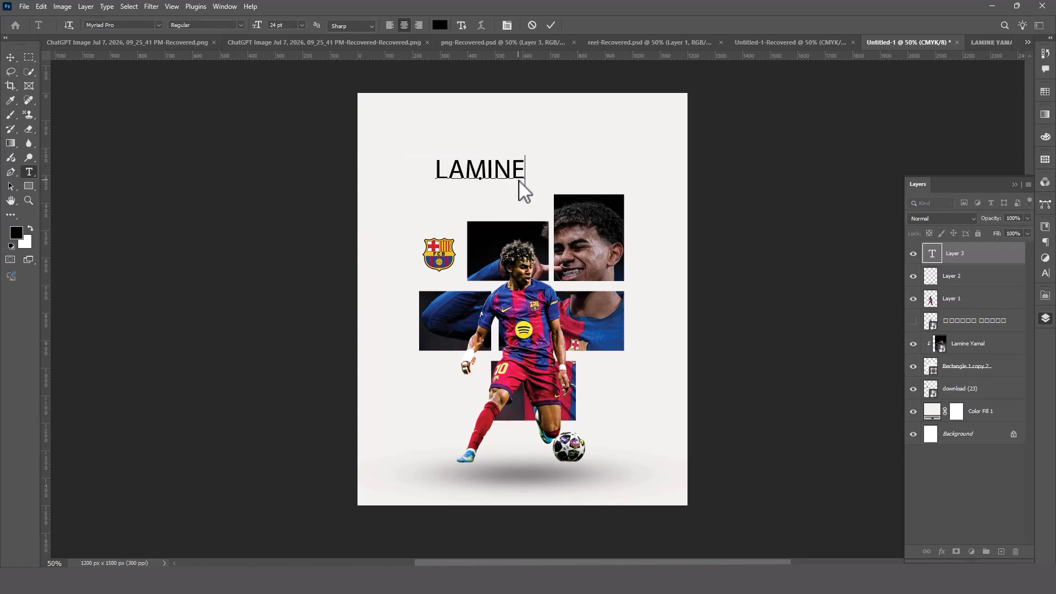
key("Return")
type("YAMAL")
key("ctrl+a")
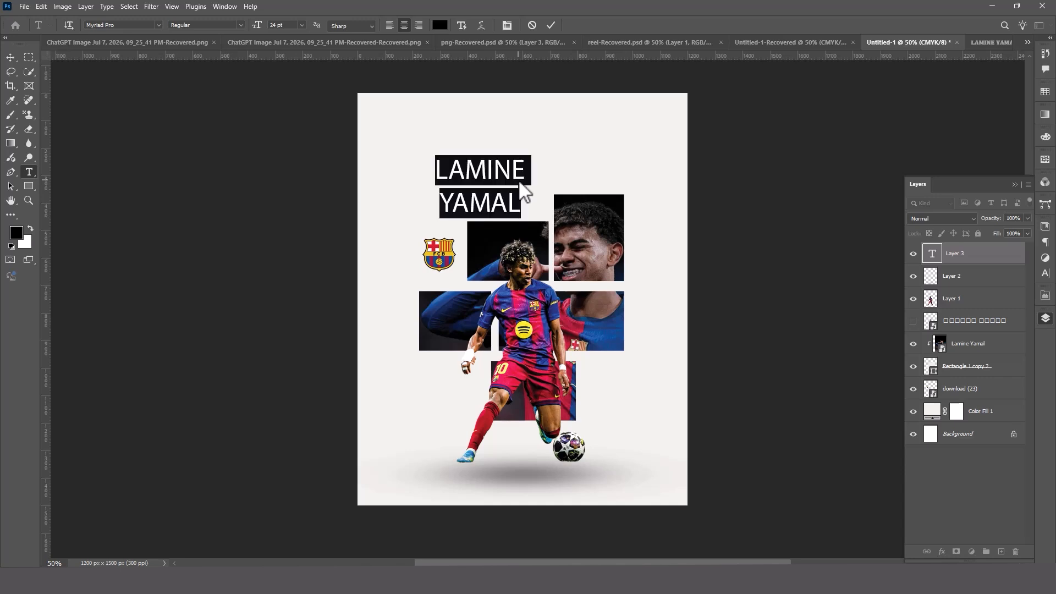
type("kira Expanded")
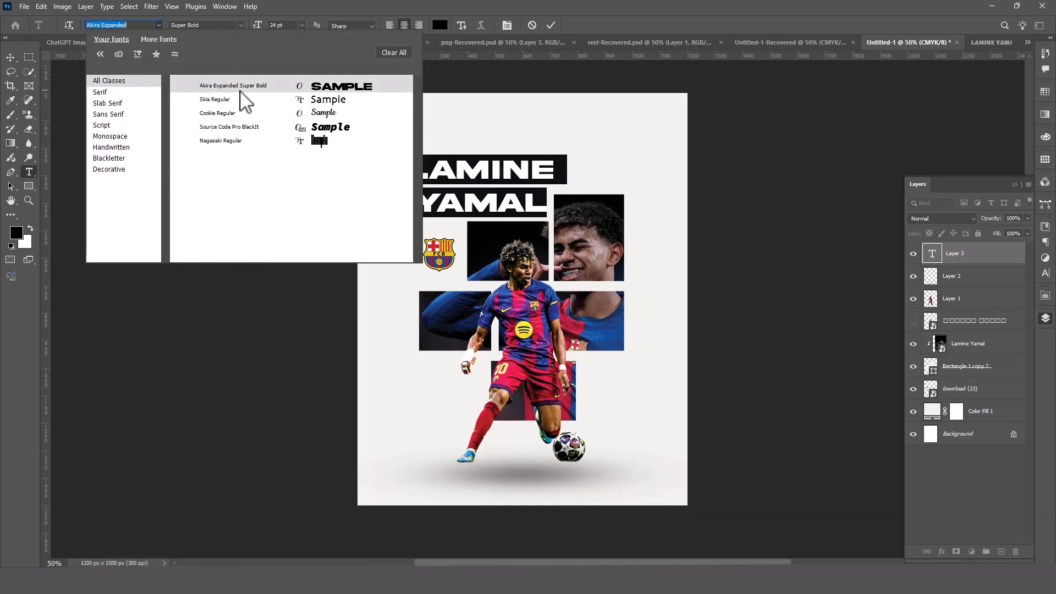
left_click(238, 87)
left_click(10, 58)
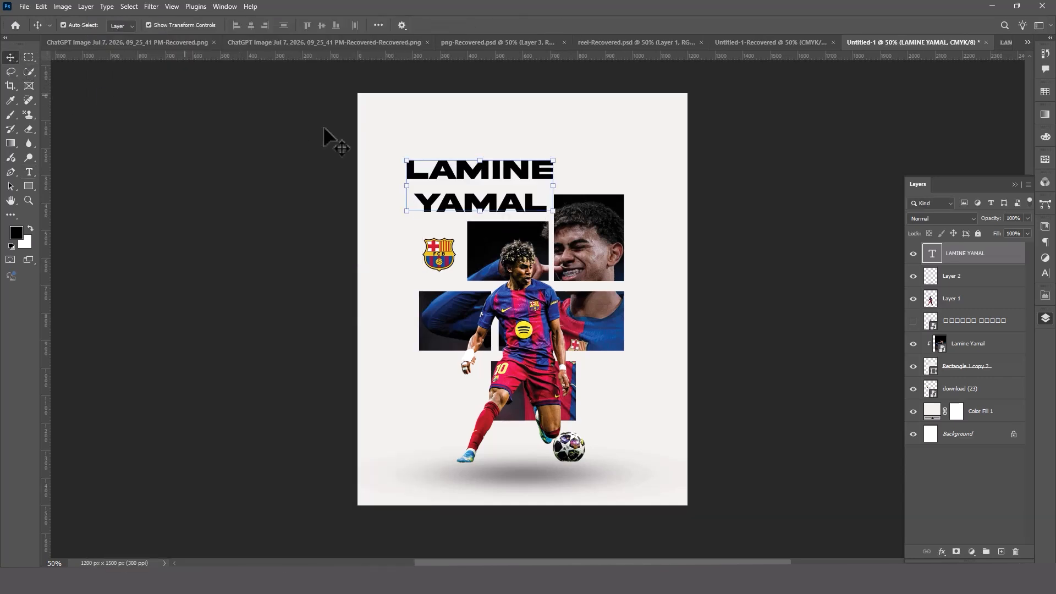
- Set the word LAMINE to 19 pt and right-align both lines of the title
double_click(521, 172)
double_click(509, 169)
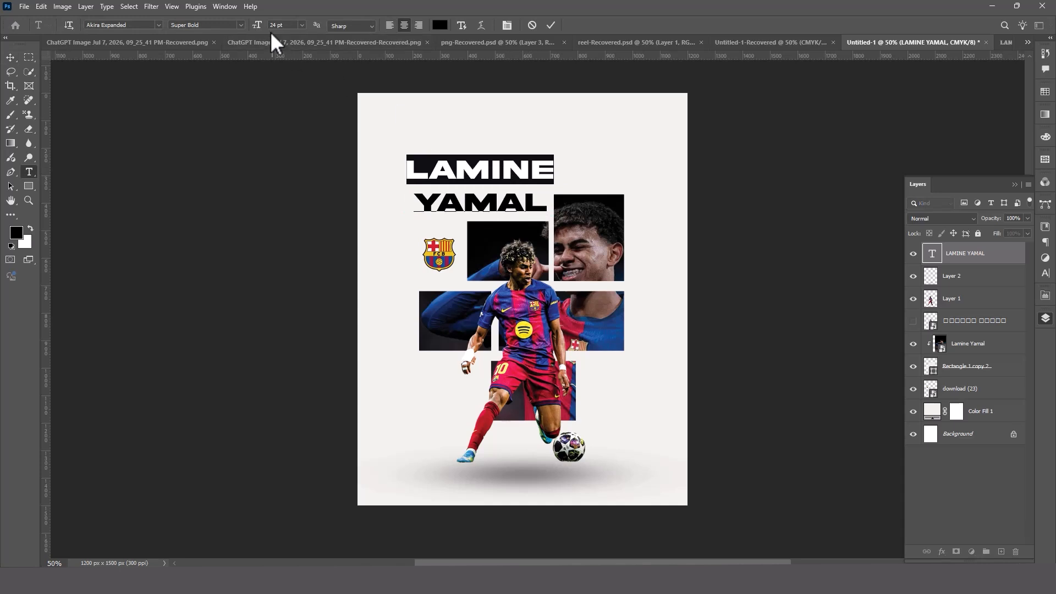
left_click_drag(259, 26, 257, 26)
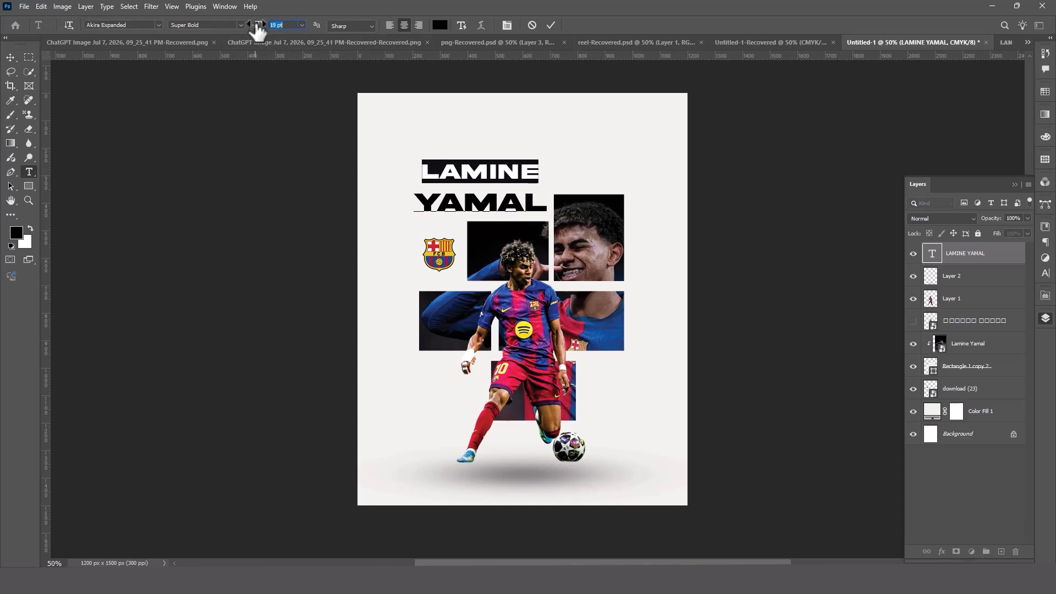
key("ctrl+a")
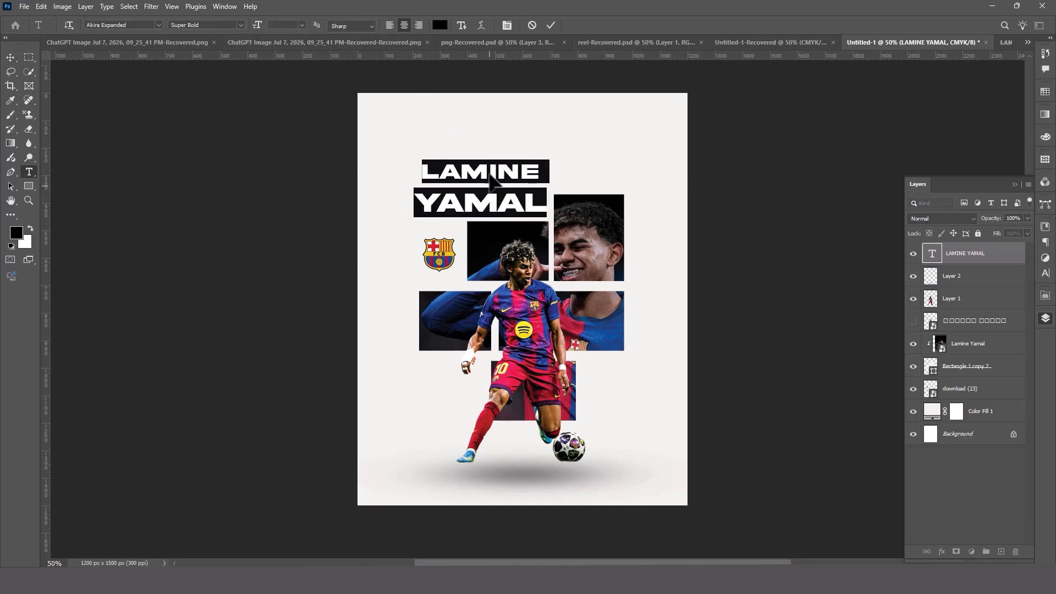
left_click(419, 25)
left_click(11, 57)
left_click_drag(420, 184, 487, 184)
- Tighten the title by setting the leading of the YAMAL line to 17 pt
double_click(501, 184)
double_click(502, 212)
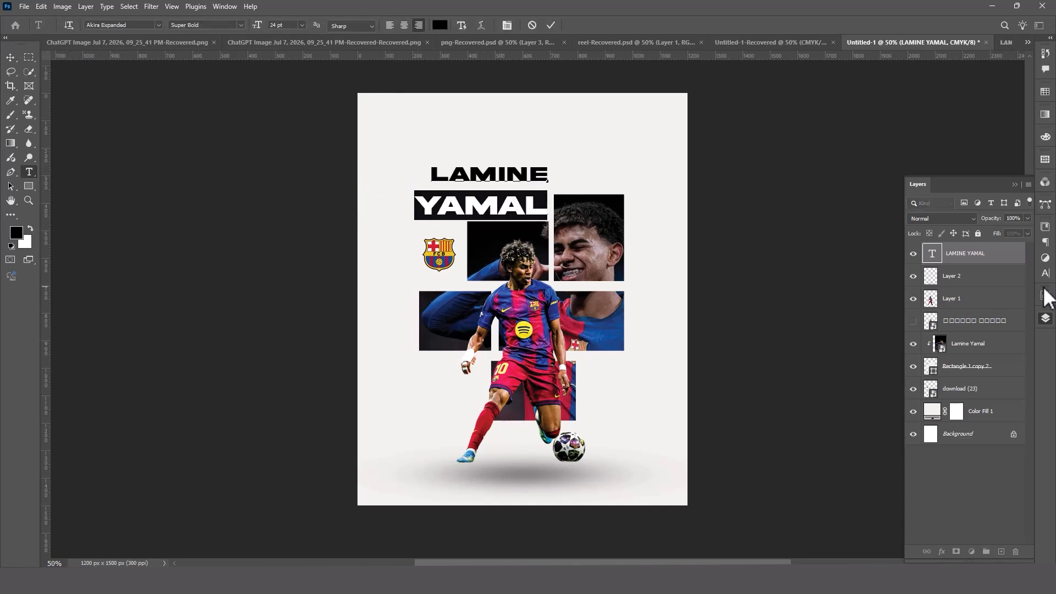
left_click(1044, 273)
left_click_drag(987, 266, 981, 264)
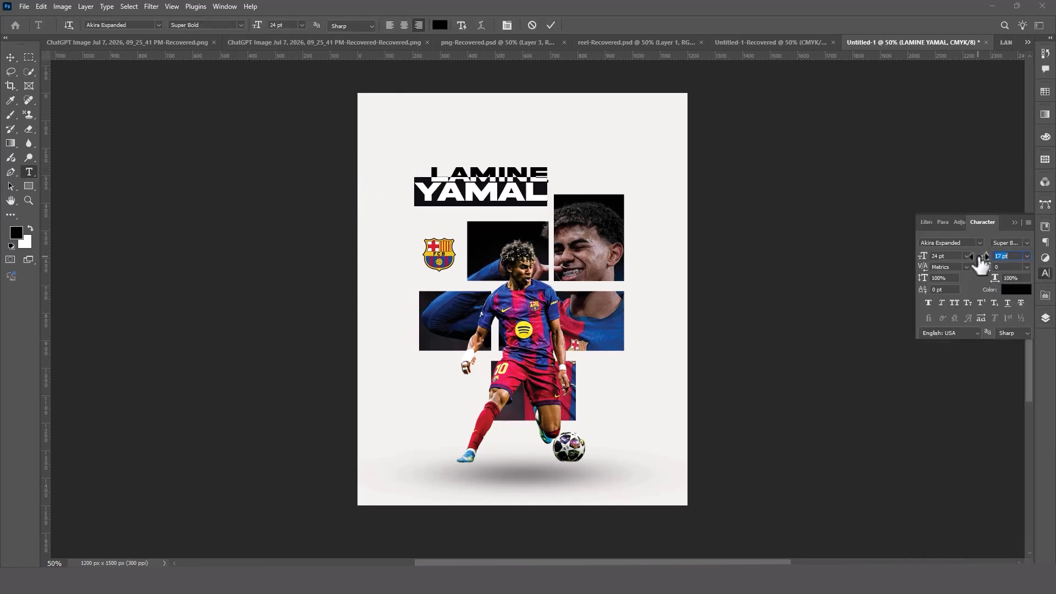
key("ctrl+Return")
key("v")
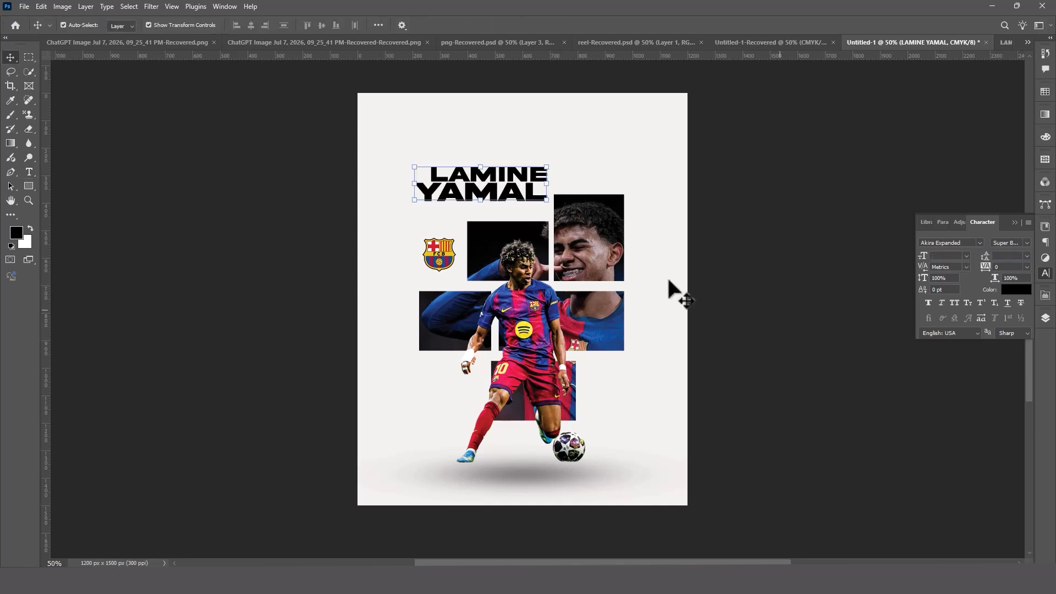
- Scale the title down slightly and place it just above the top middle panel, beside the tall face panel
mouse_move(529, 198)
left_mouse_down()
mouse_move(533, 212)
mouse_move(520, 217)
left_mouse_up()
key("ctrl+t")
left_click(754, 236)
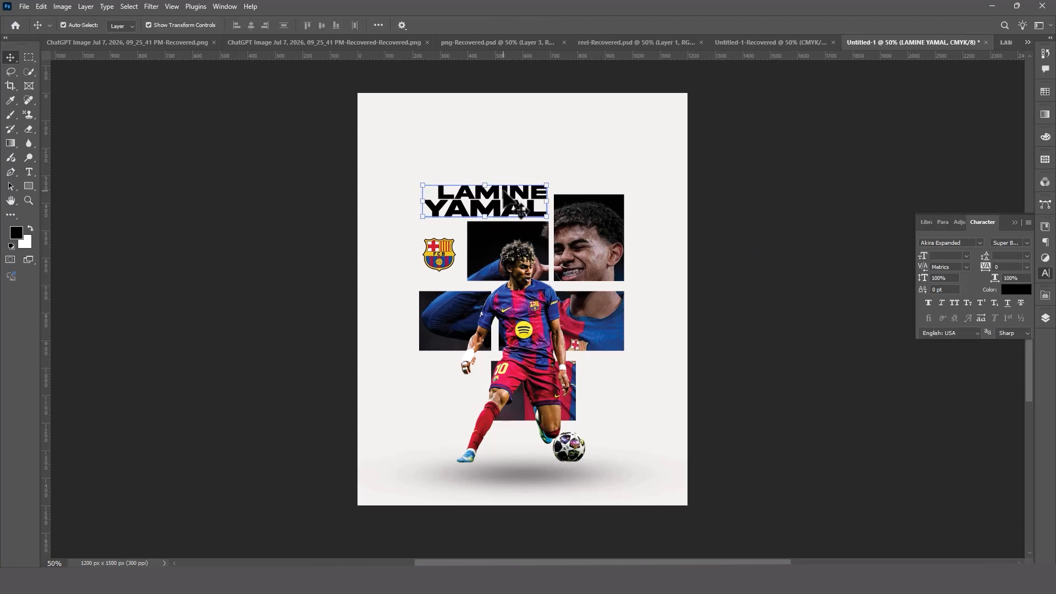
- Reduce the word LAMINE in the title to 14 pt
double_click(521, 204)
key("ctrl+a")
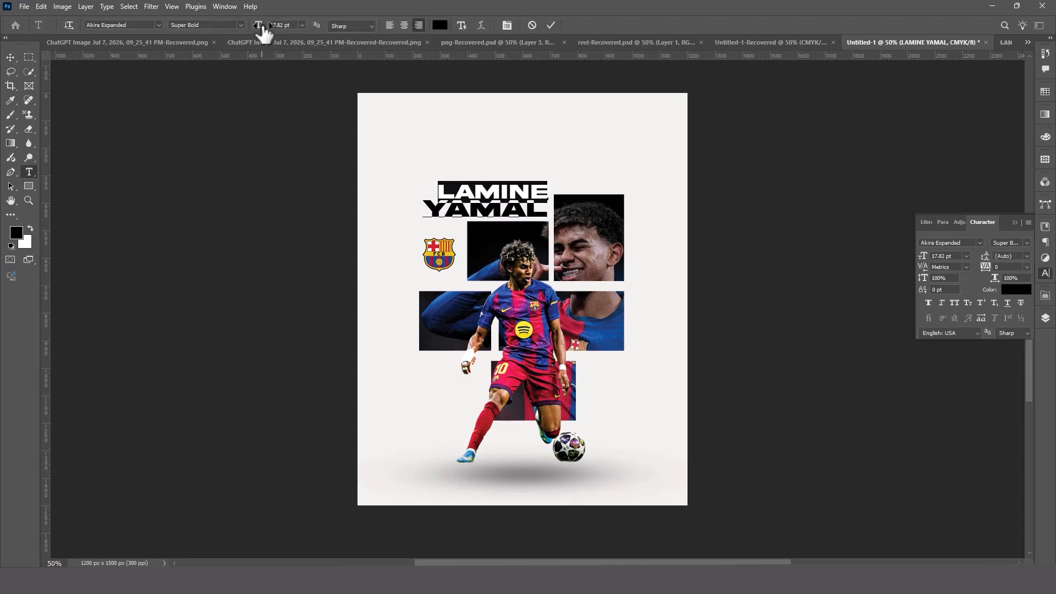
left_click_drag(258, 29, 262, 32)
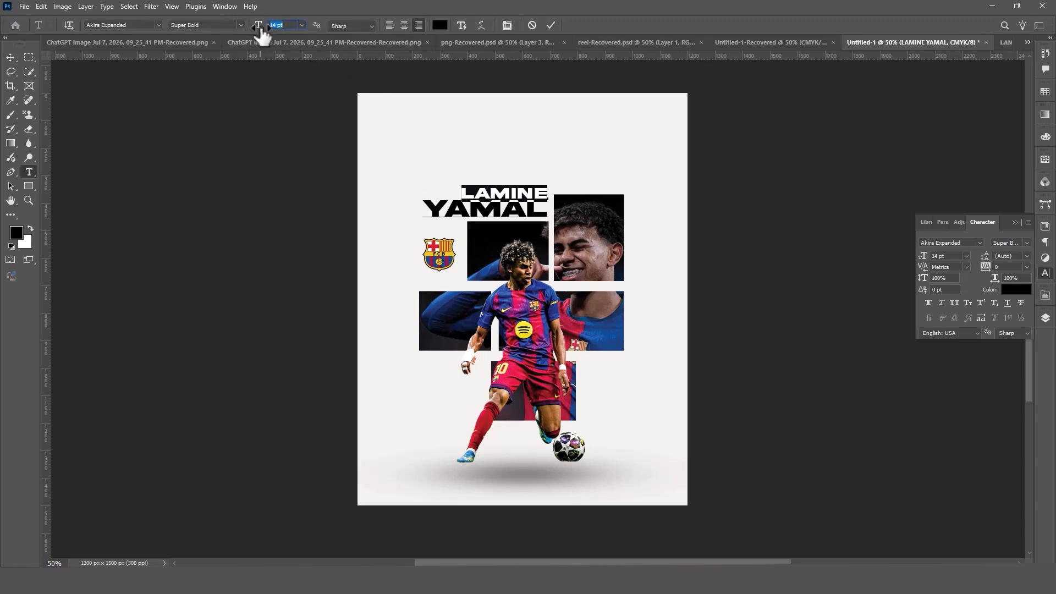
left_click(810, 282)
- Color the word LAMINE dark navy blue
left_click(511, 218)
double_click(517, 204)
double_click(519, 189)
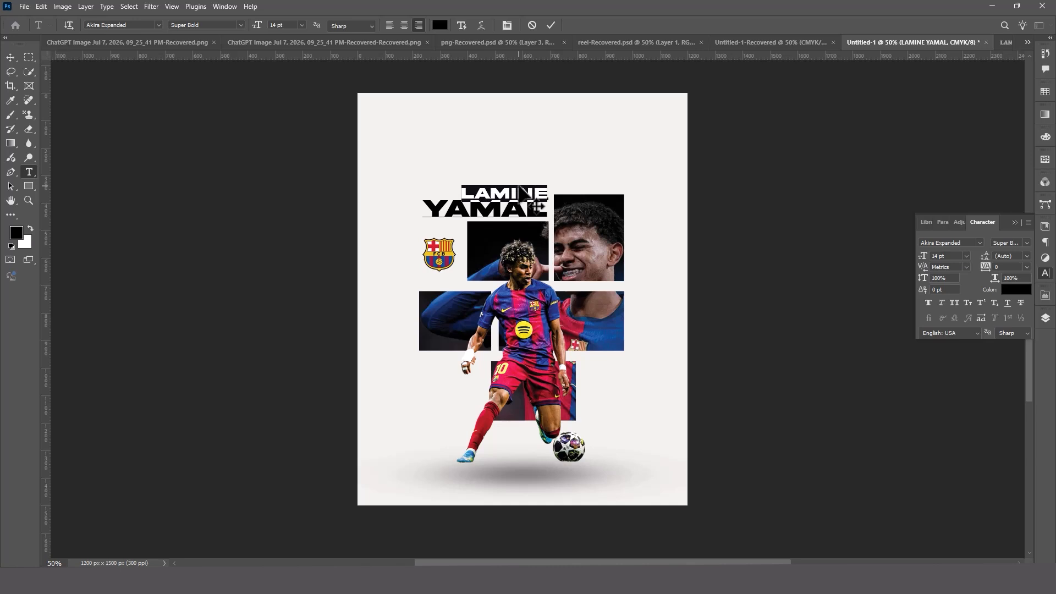
left_click(440, 25)
left_click(880, 401)
left_click_drag(861, 434, 862, 442)
left_click(958, 345)
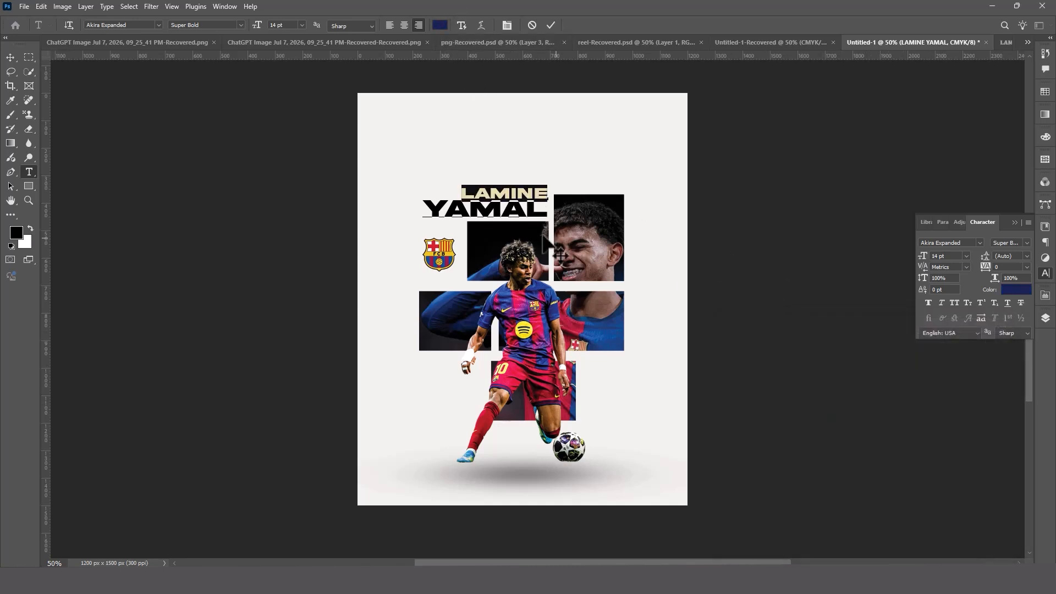
- Color the word YAMAL dark red #74101b, sampled from the artwork near the player's shorts
double_click(520, 208)
left_click(441, 26)
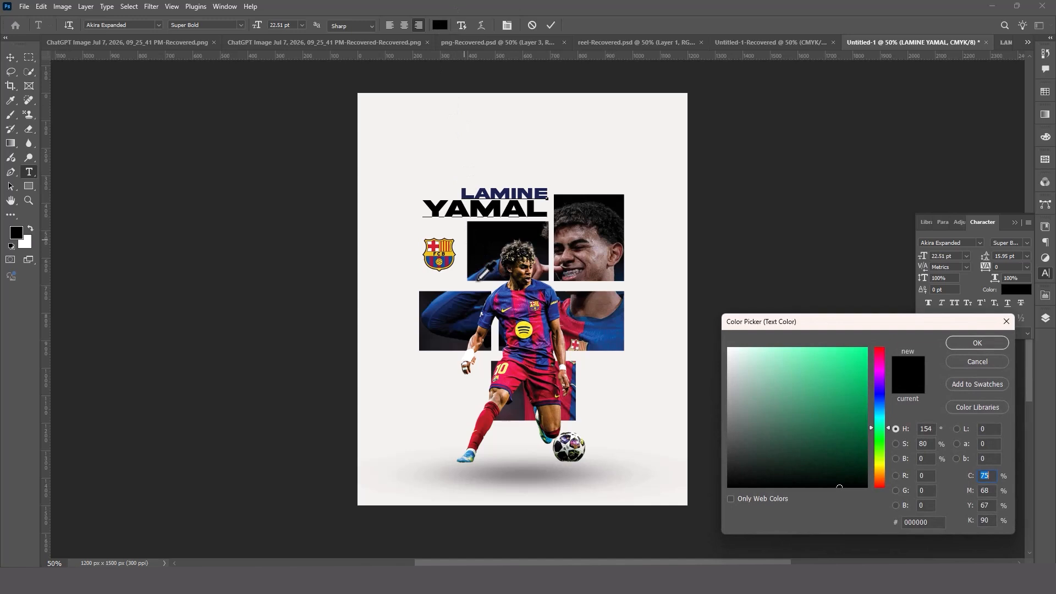
left_click(550, 381)
left_click(552, 387)
left_click(554, 385)
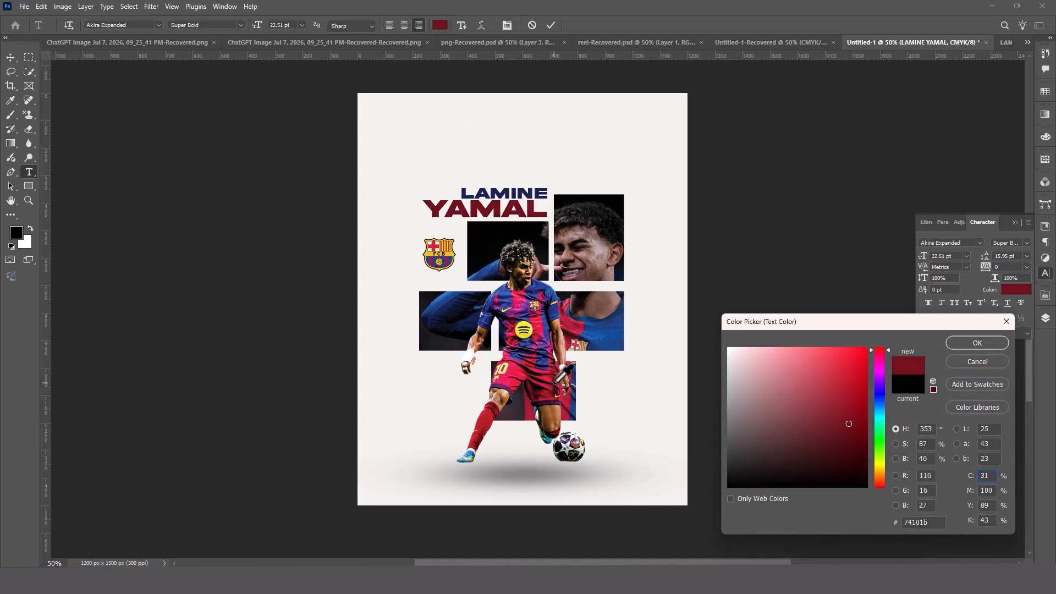
left_click(977, 343)
key("ctrl+Return")
key("v")
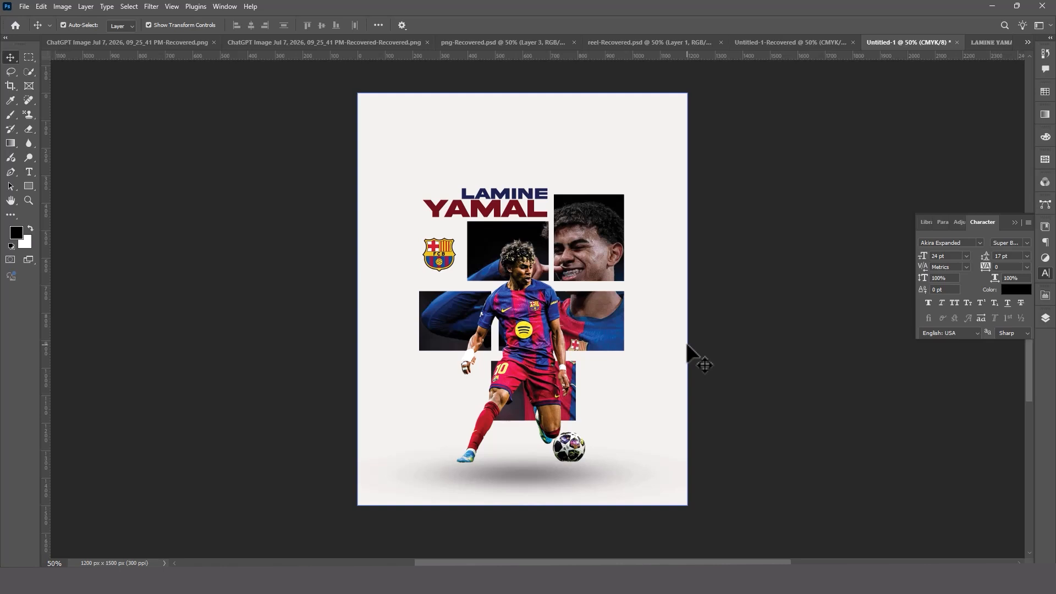
- Duplicate the LAMINE YAMAL title over the player's feet and replace its text with THE BEST / YOUNG PLAYER / FOOTBALL on three lines
left_click(465, 211)
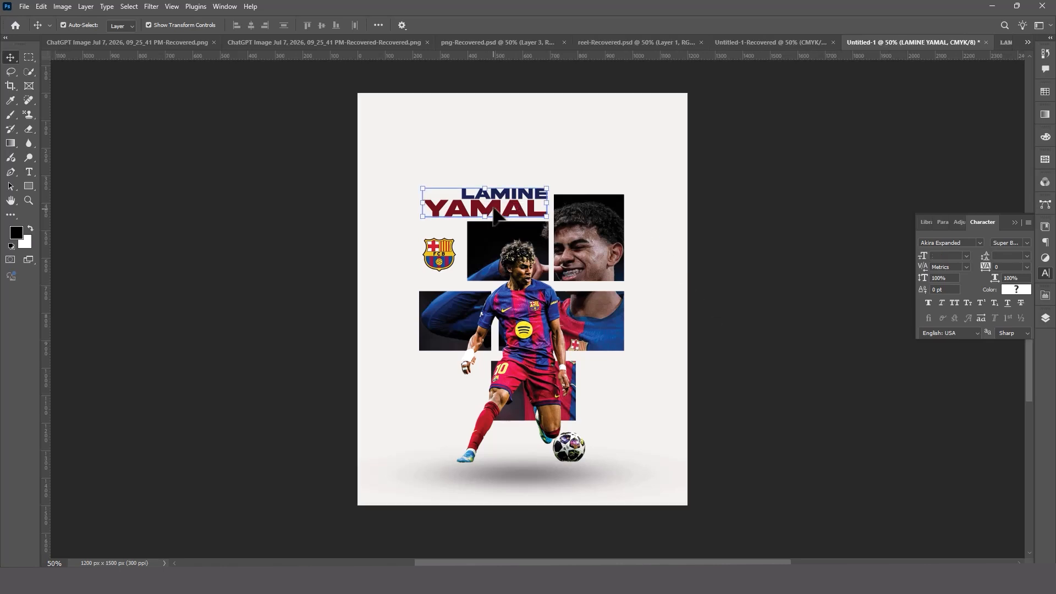
left_click_drag(465, 211, 465, 452)
double_click(464, 452)
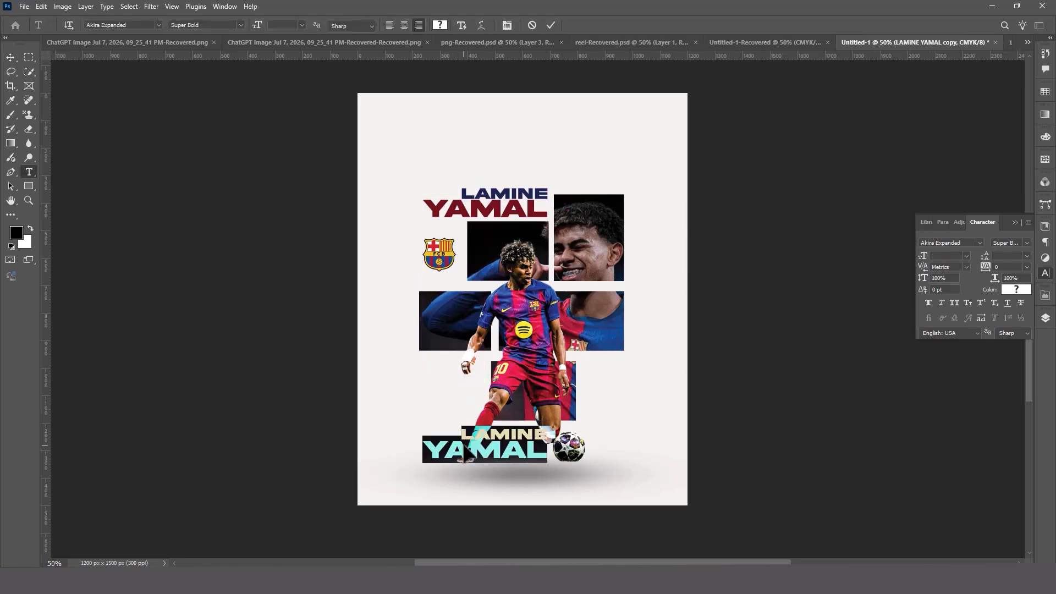
type("THE BEST")
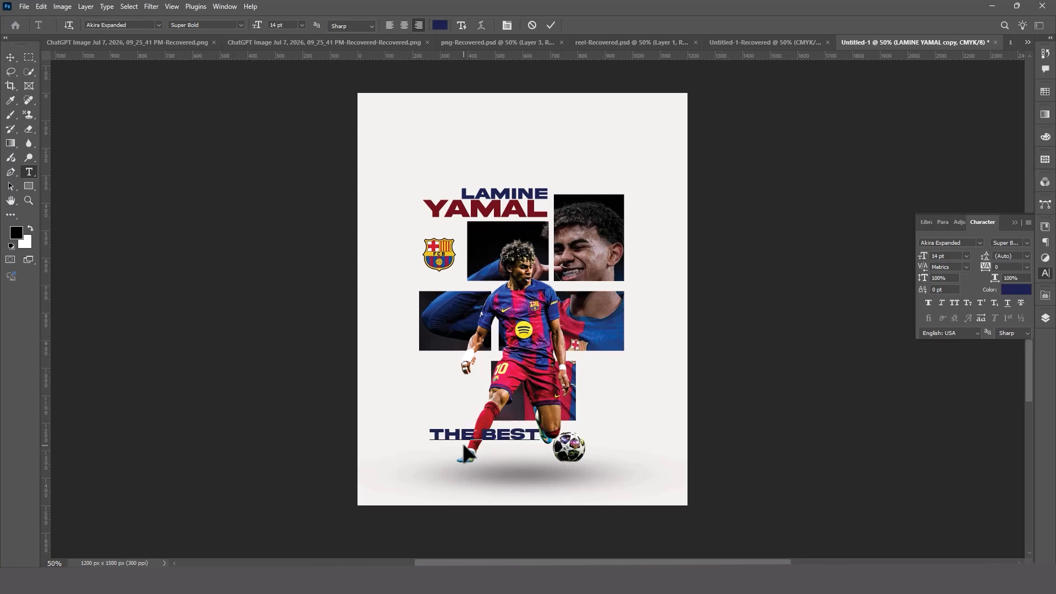
key("Return")
type("YOUNG PL")
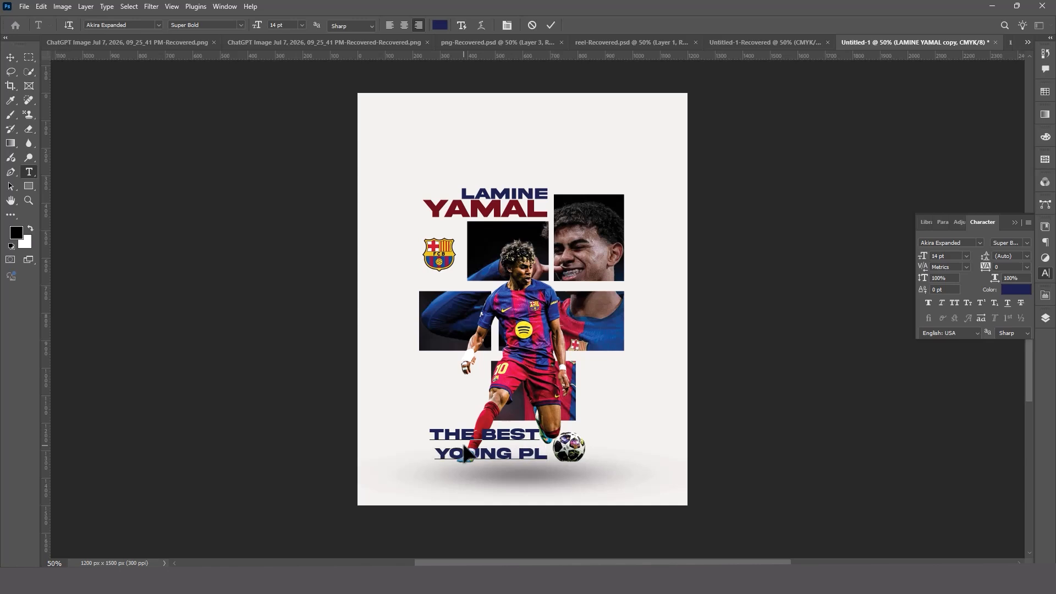
type("AYER ")
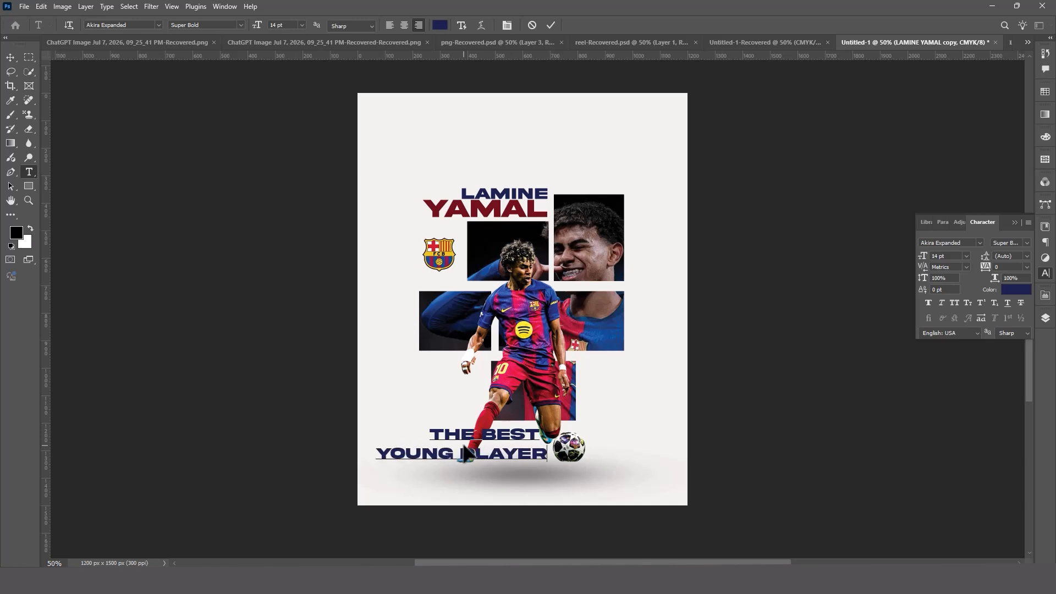
type("FOOTBALL")
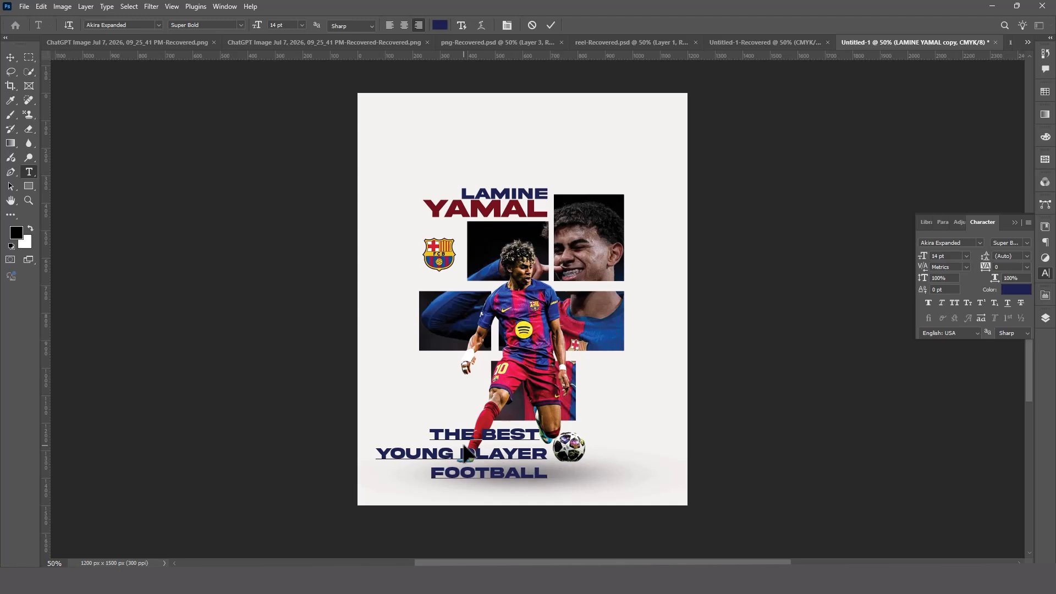
- Left-align the tagline, scale it down to about 40%, and place it in the poster's lower-left corner beside the ground shadow
key("ctrl+a")
left_click(390, 22)
left_click(9, 55)
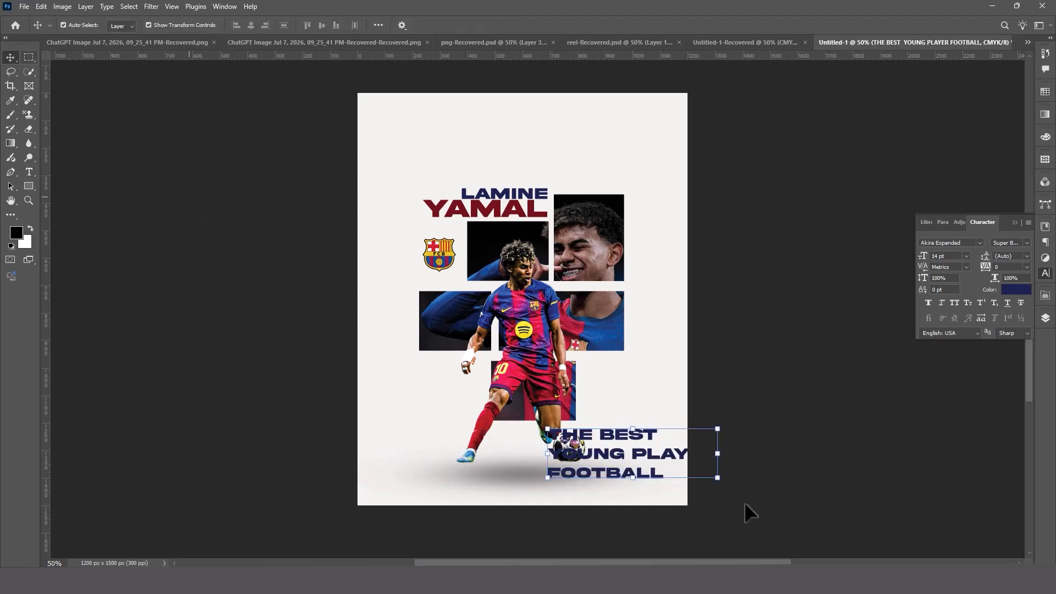
left_click_drag(718, 452, 421, 477)
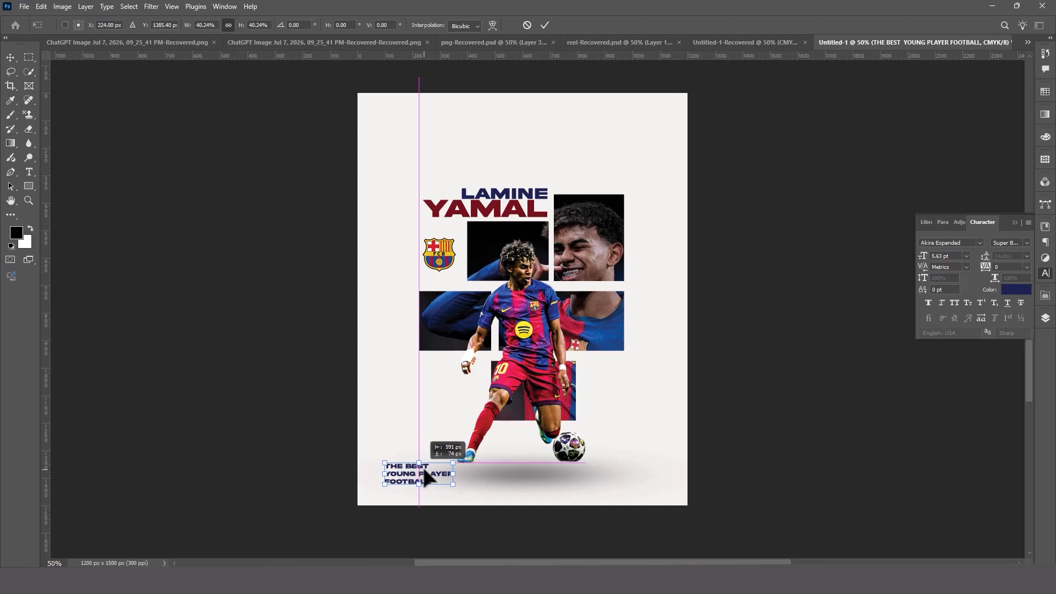
key("Return")
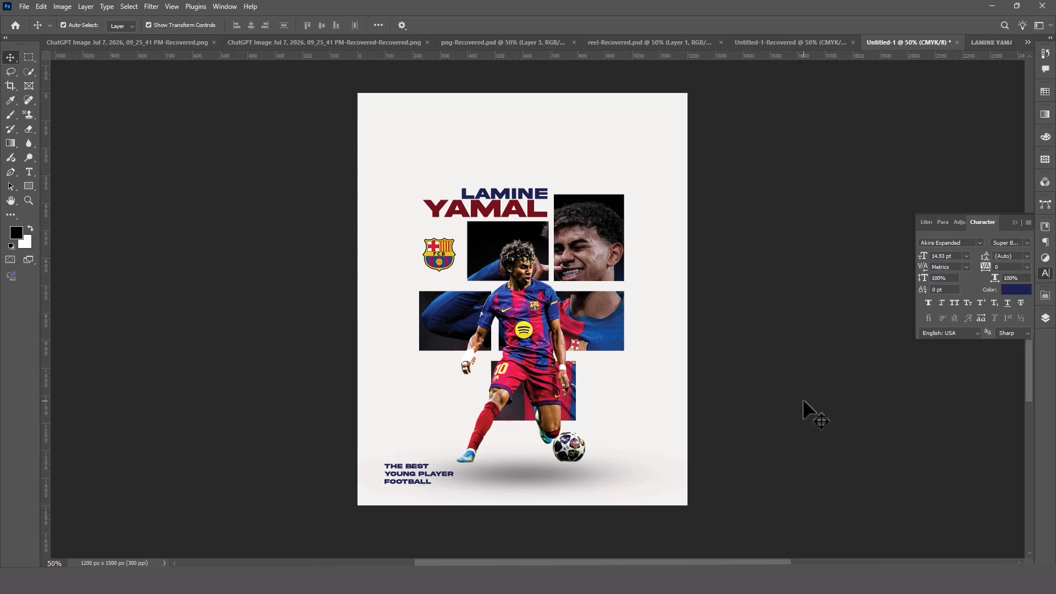
- Select and lock the Color Fill 1 background layer so the artwork above it can be selected freely
left_click_drag(661, 160, 397, 443)
left_click(1047, 317)
left_click(961, 432)
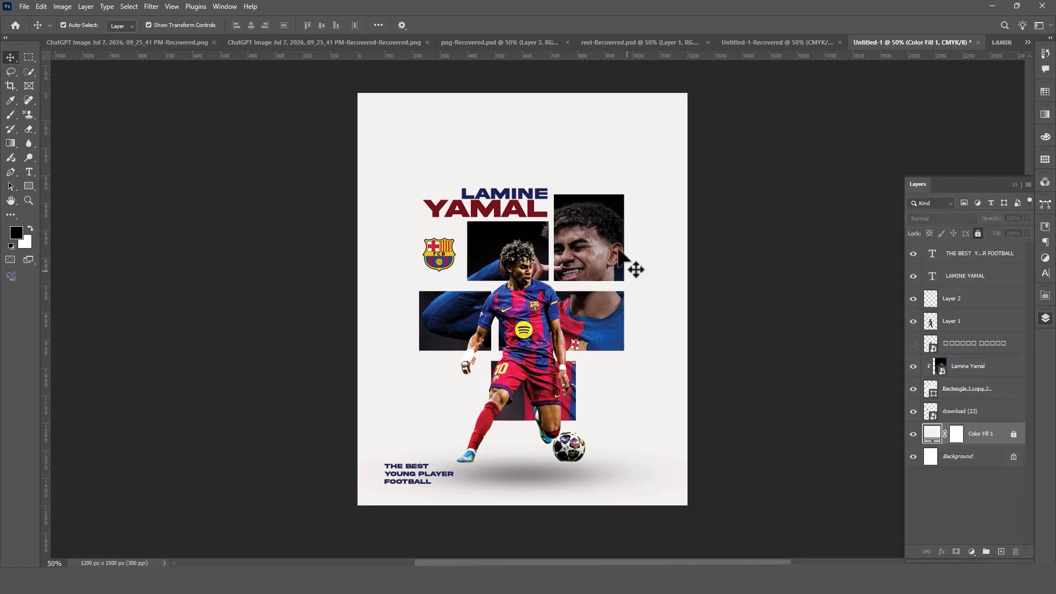
- Select all visible artwork above the locked background and scale it up slightly together, extending it toward the poster's top
left_click_drag(656, 137, 358, 505)
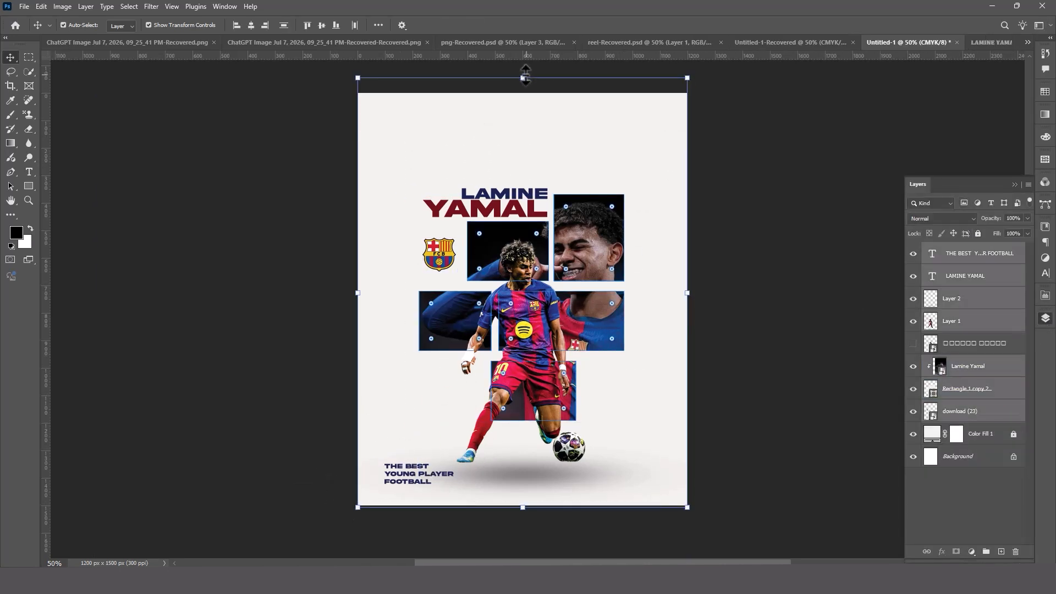
left_click_drag(523, 78, 523, 71)
left_click(860, 329)
scroll(859, 327, "down", 2)
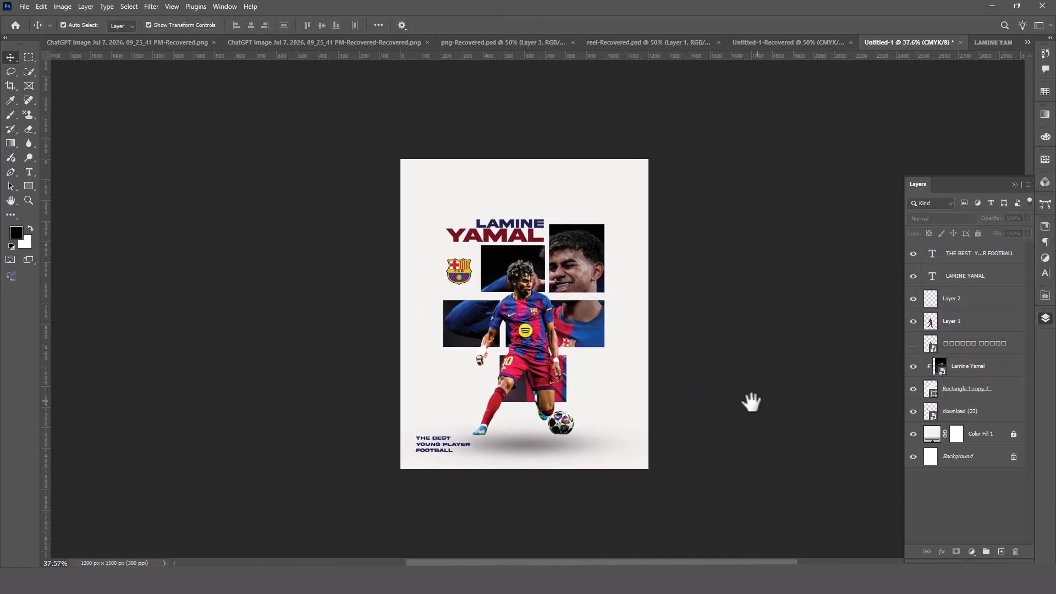
key("ctrl+0")
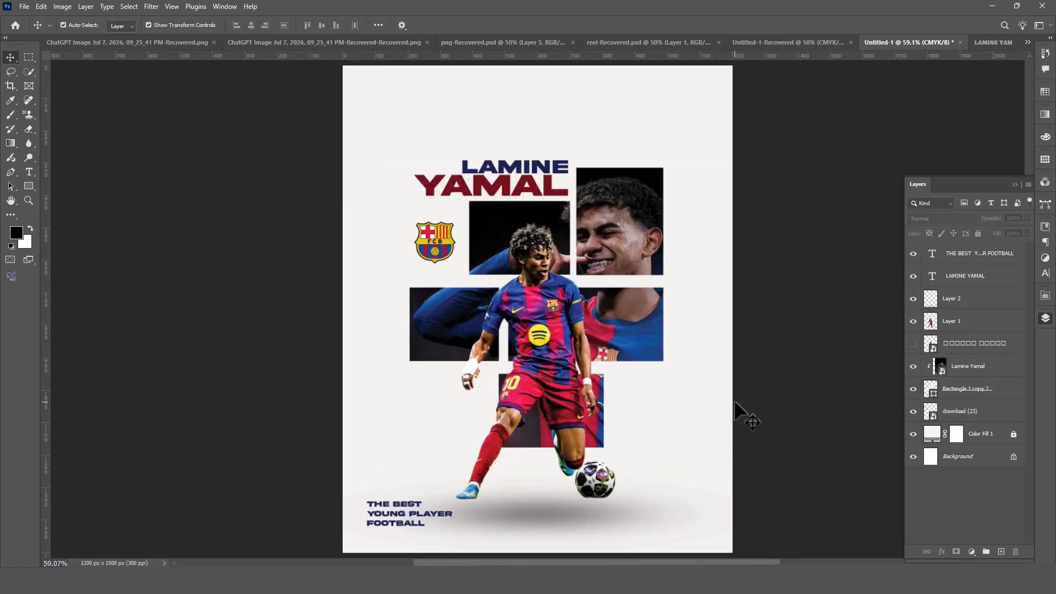